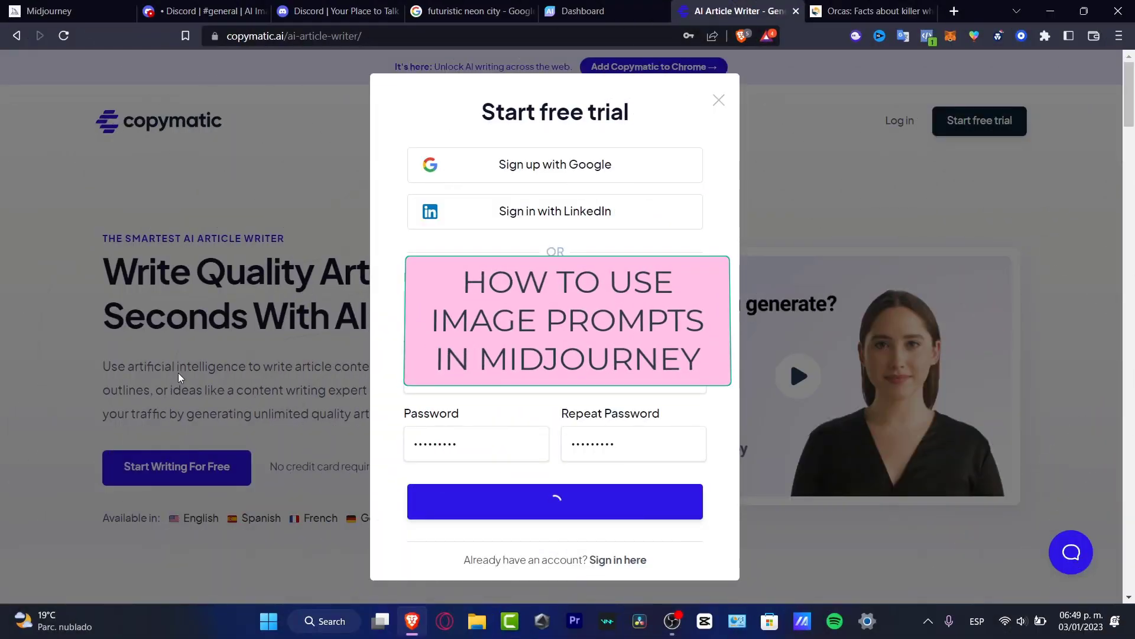
# Switch to the Midjourney browser tab to show the Midjourney homepage.
pyautogui.click(78, 14)
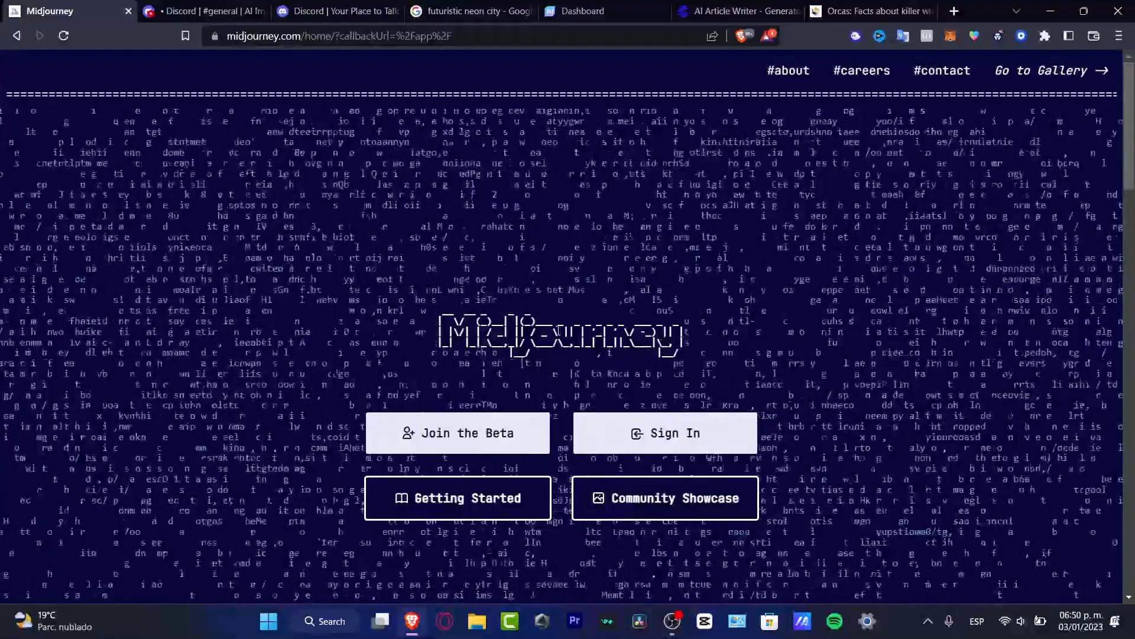
# Sign in on the Midjourney homepage to reach Discord's Midjourney Bot authorisation page.
pyautogui.click(662, 435)
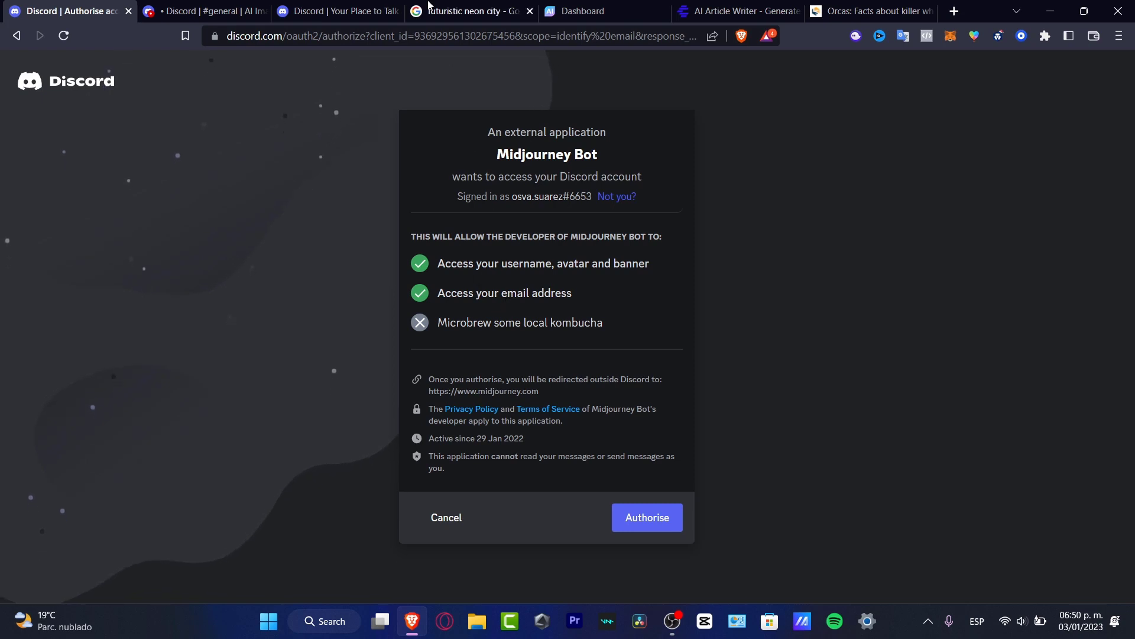
# Switch to the Discord homepage tab, then return to the Midjourney Bot authorisation tab.
pyautogui.click(316, 6)
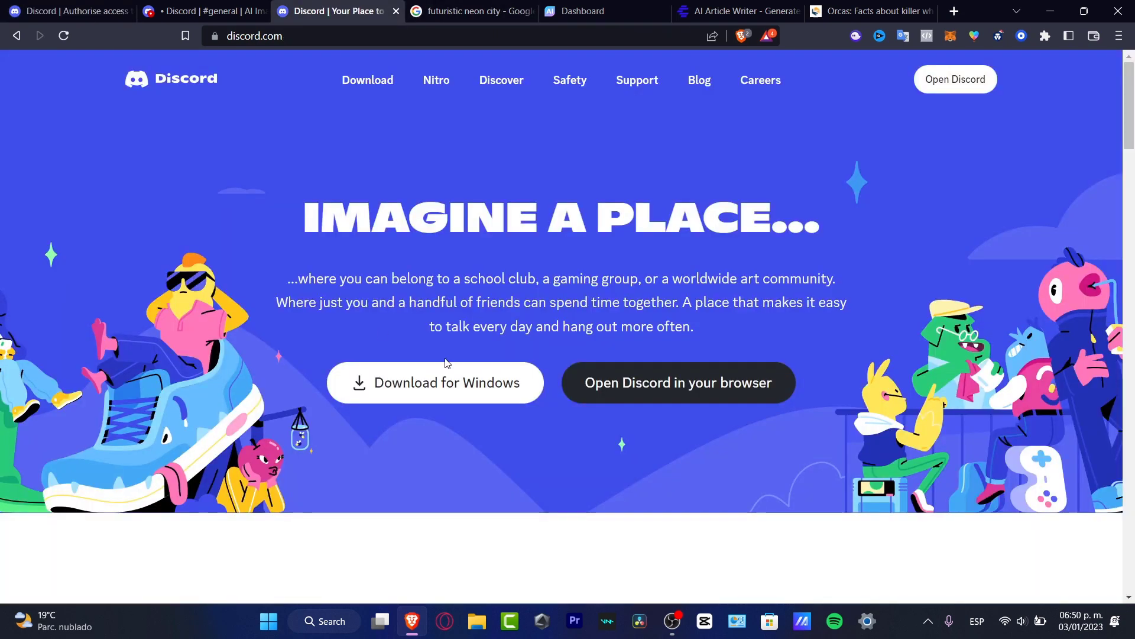
pyautogui.click(77, 11)
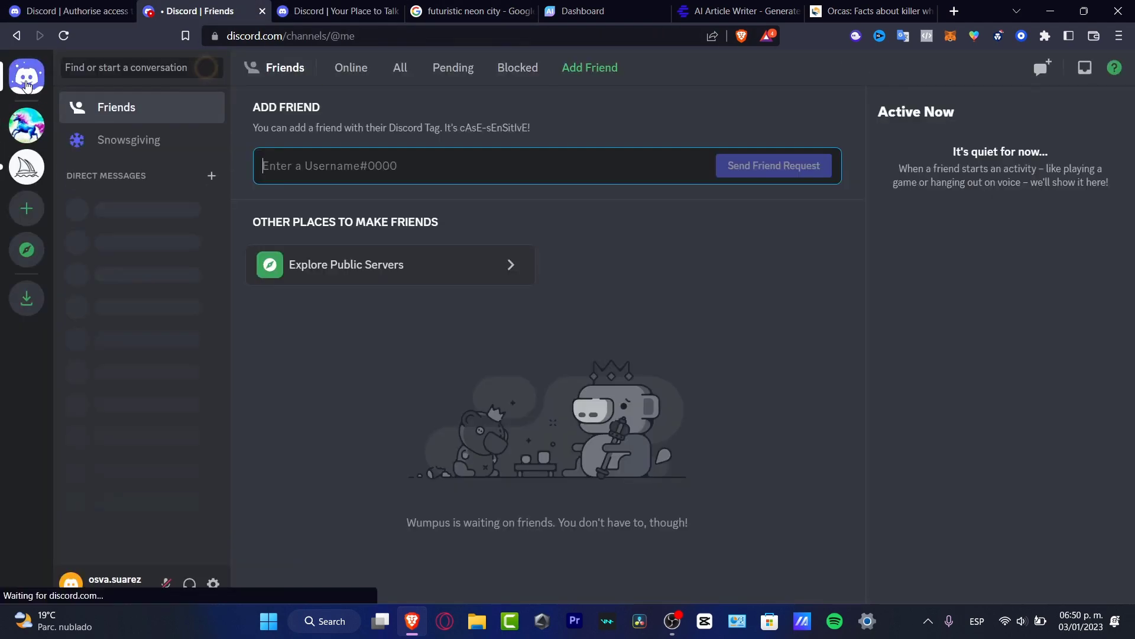
# Open the Midjourney server's newbies-154 channel, browse its image grids, and dismiss the Create a server dialog.
pyautogui.click(32, 172)
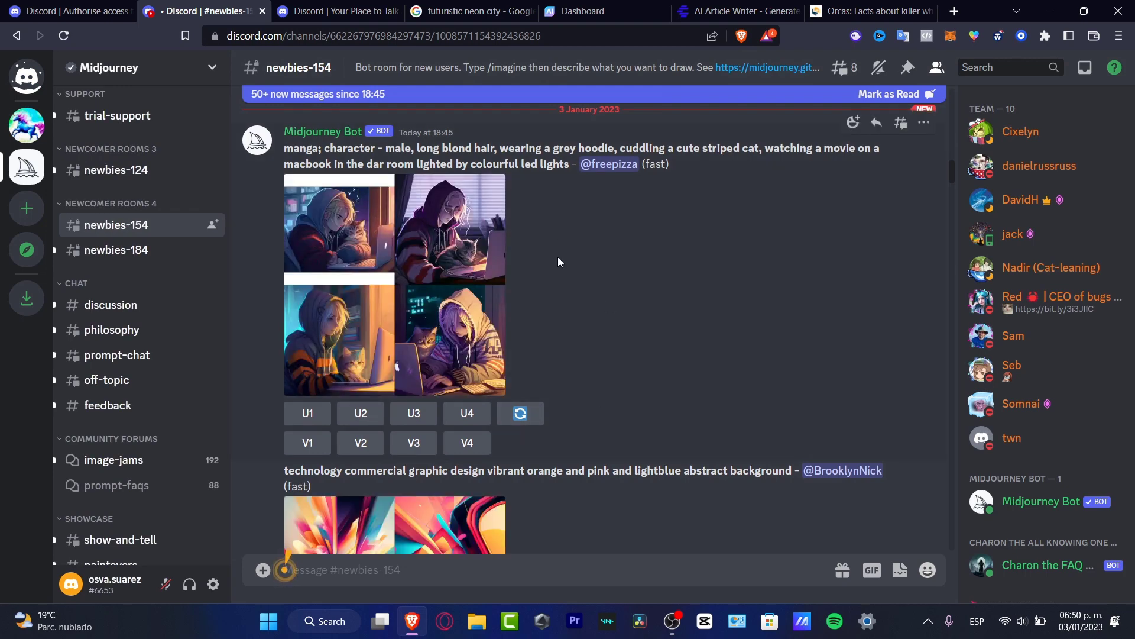
pyautogui.scroll(-10, 559, 260)
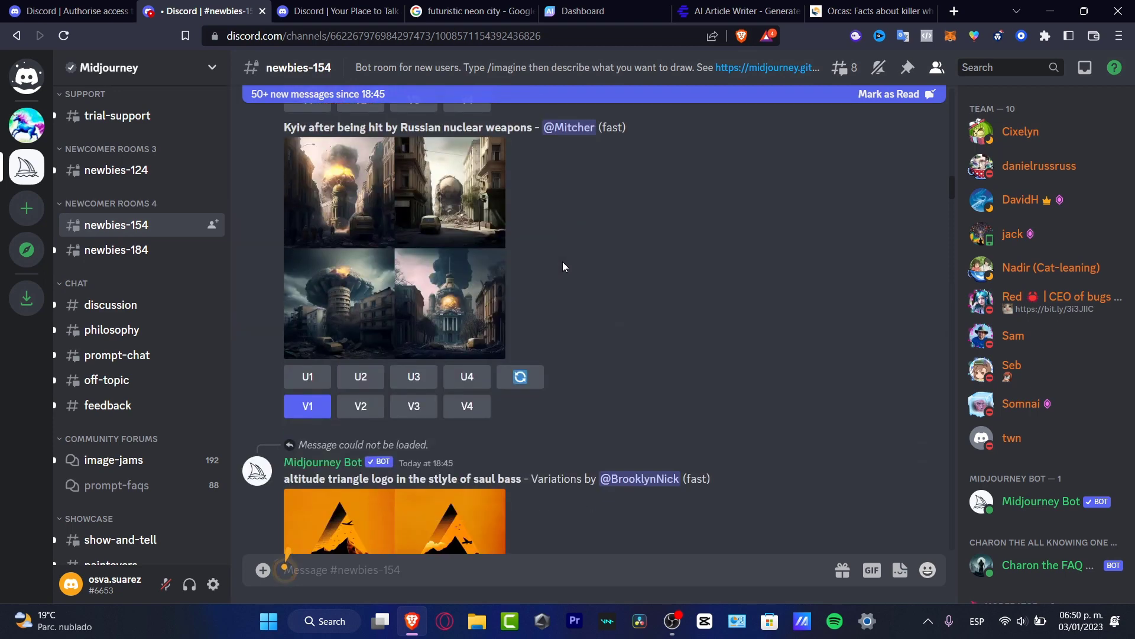
pyautogui.scroll(-5, 563, 261)
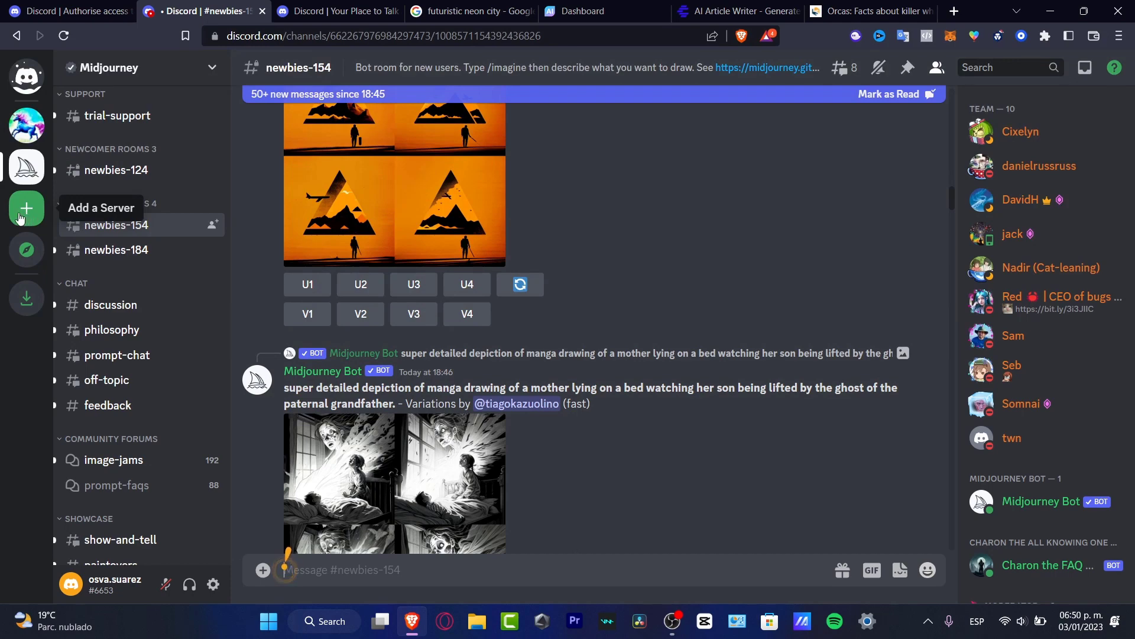
pyautogui.click(26, 215)
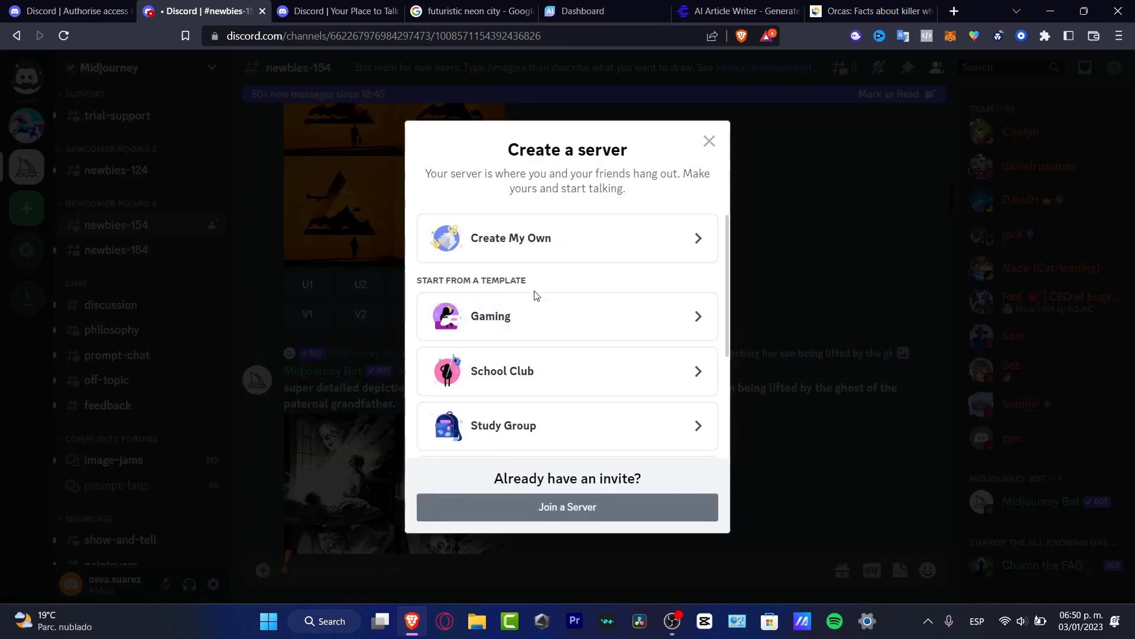
pyautogui.click(708, 142)
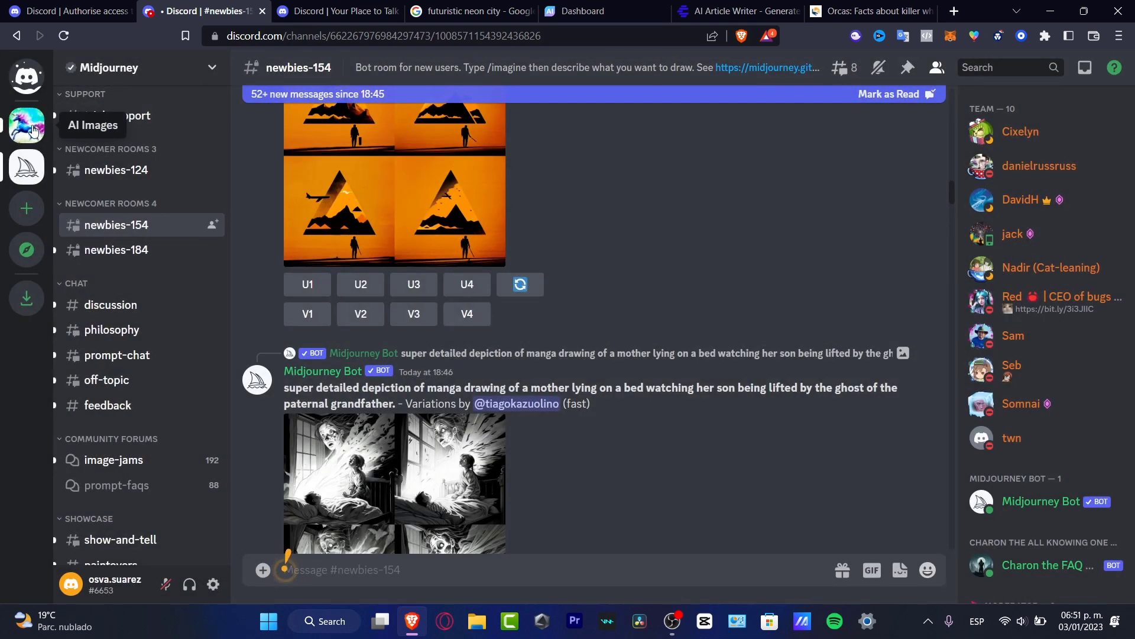
pyautogui.moveTo(130, 228)
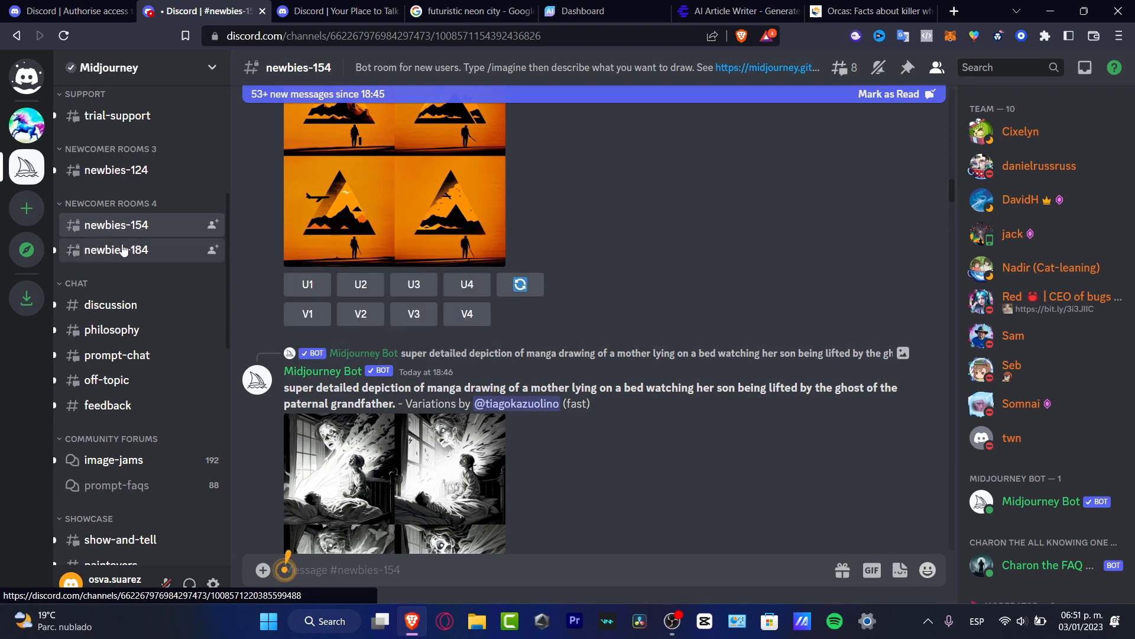
pyautogui.click(121, 251)
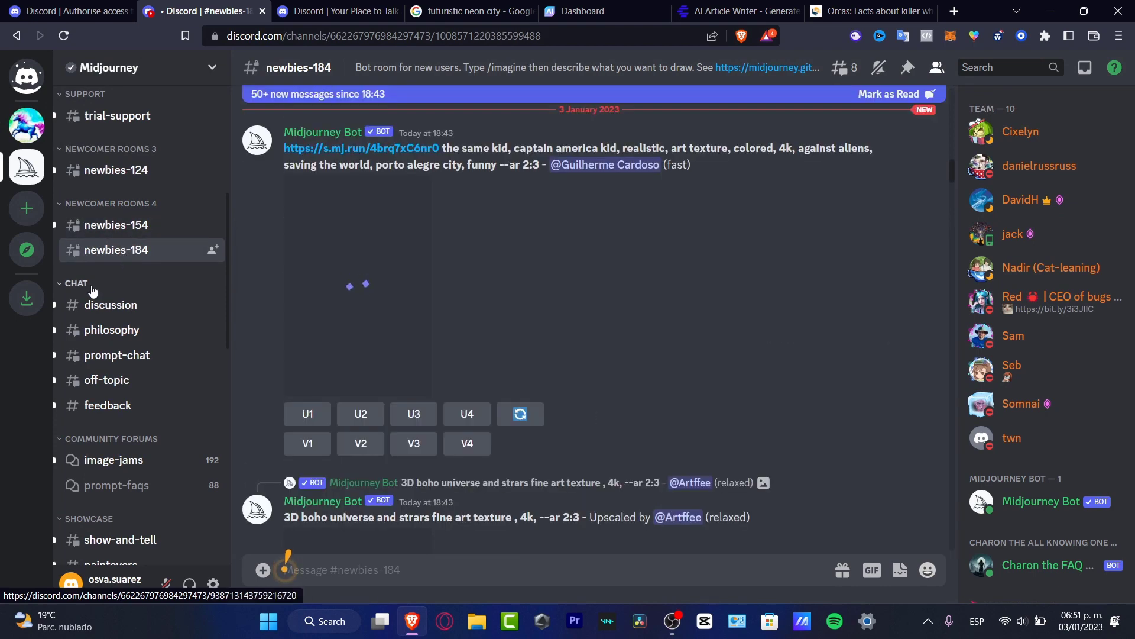
pyautogui.click(1028, 502)
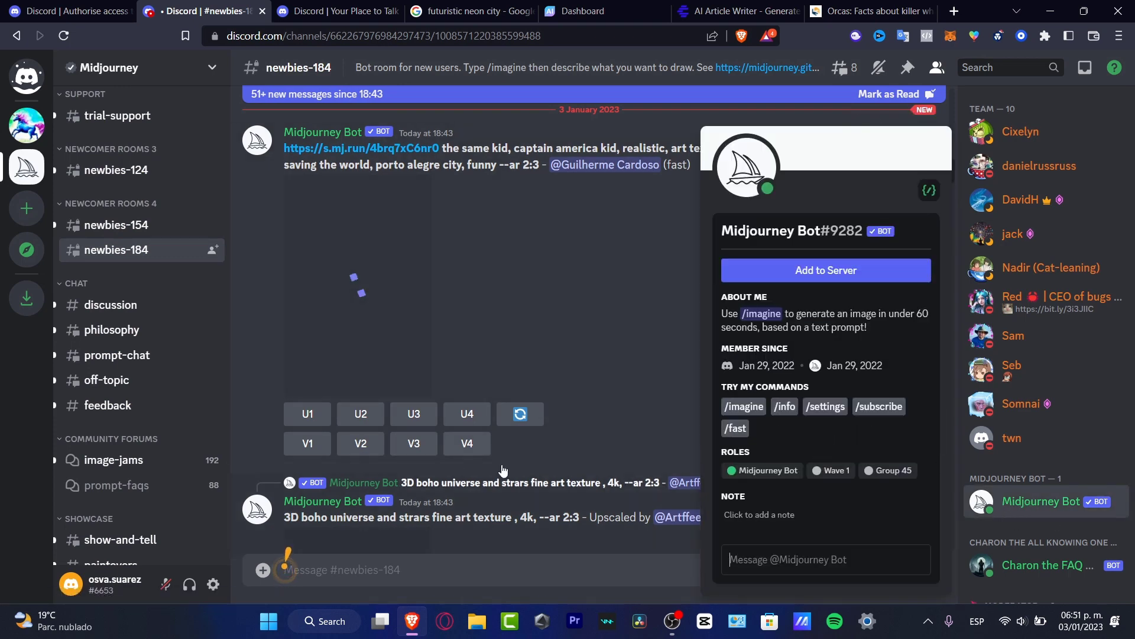
pyautogui.click(845, 274)
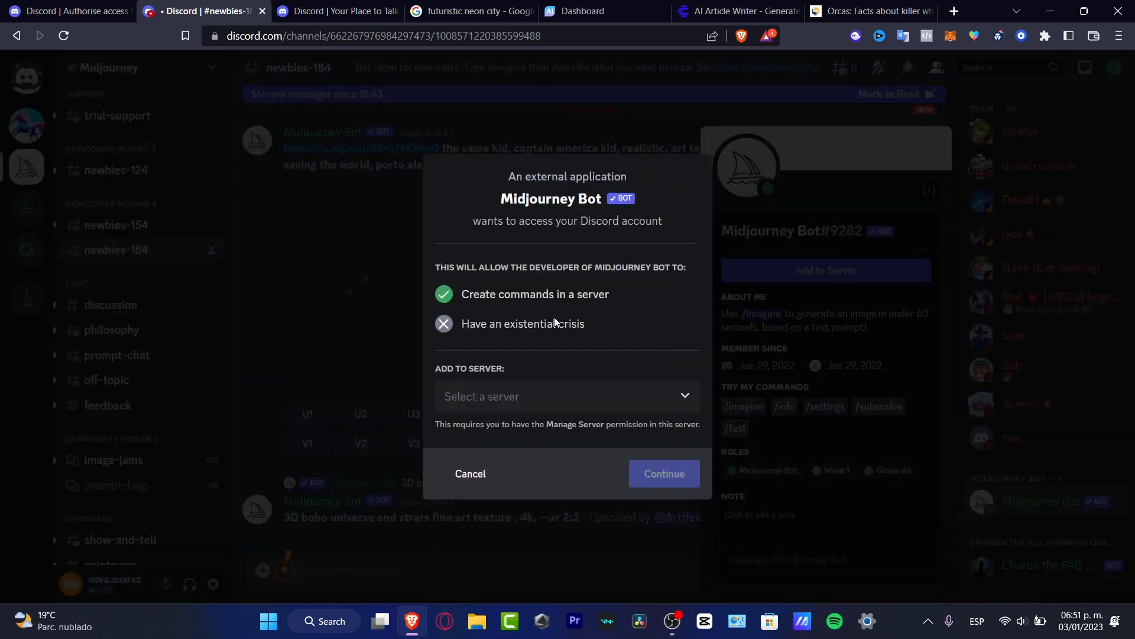
pyautogui.click(520, 408)
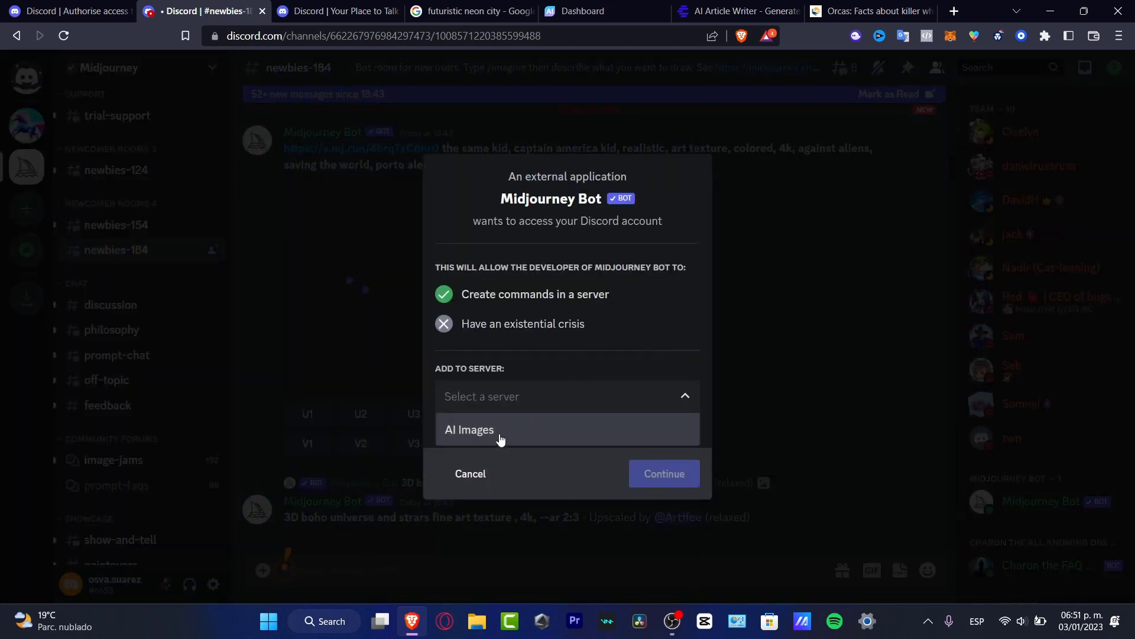
pyautogui.click(471, 475)
# Switch to the AI Images server's #general and type / to list Midjourney Bot commands.
pyautogui.click(32, 137)
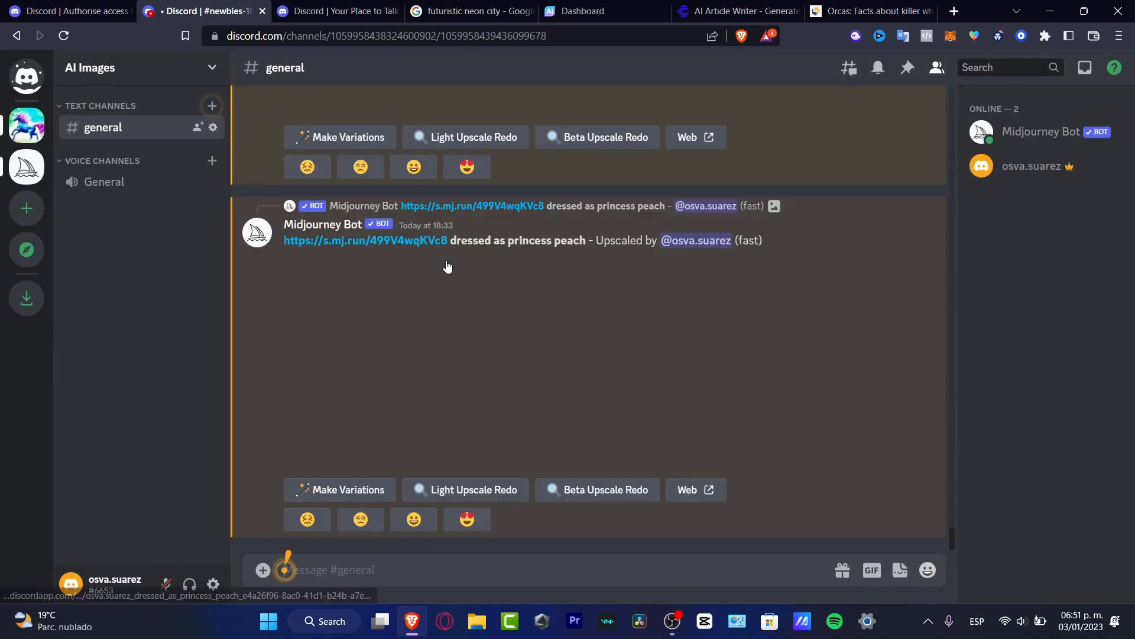
pyautogui.scroll(15, 446, 260)
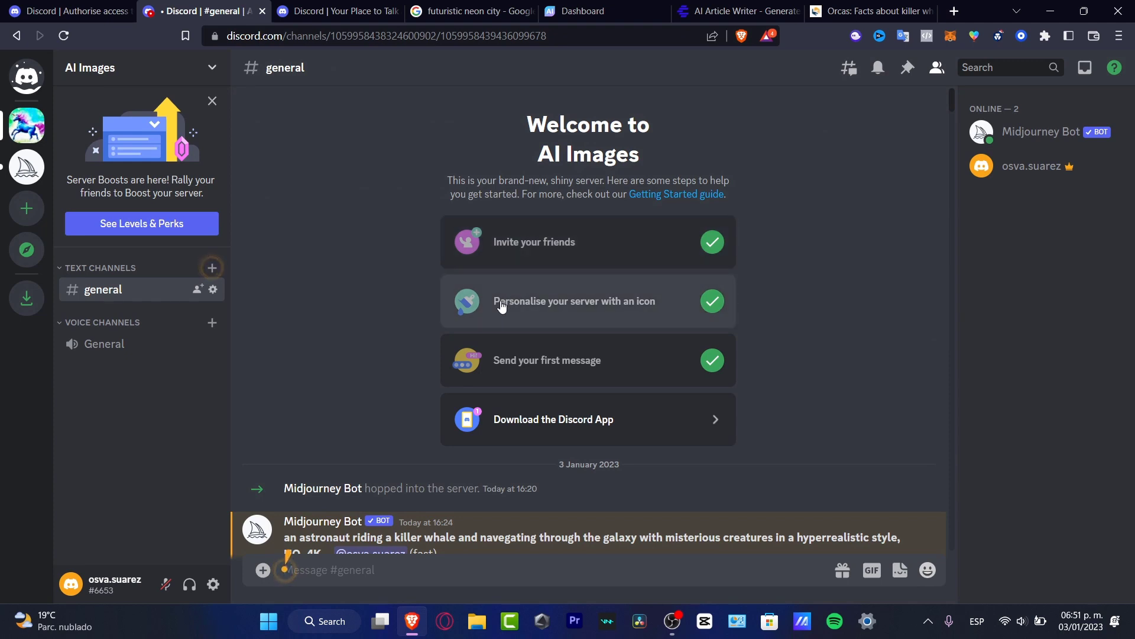
pyautogui.moveTo(294, 491); pyautogui.dragTo(549, 492)
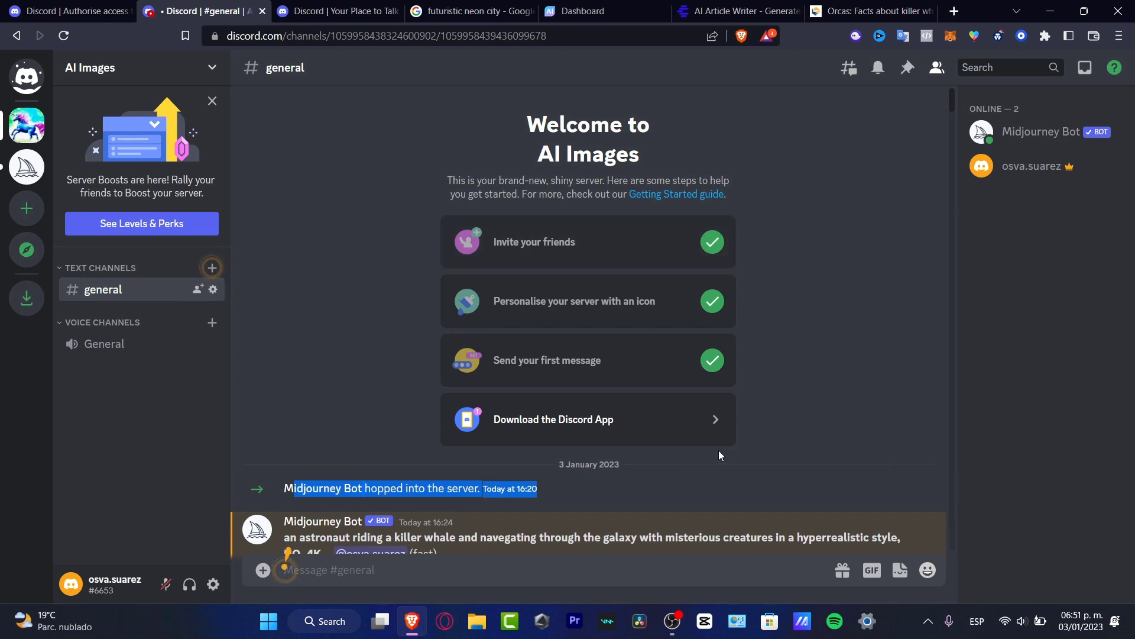
pyautogui.scroll(-3, 750, 331)
pyautogui.click(482, 568)
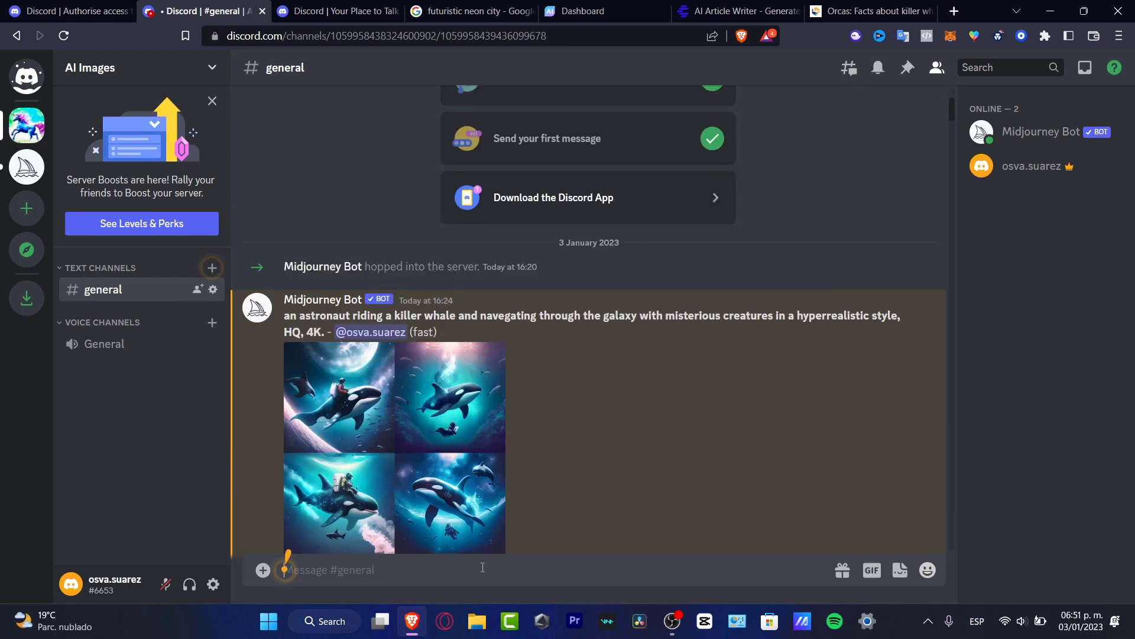
pyautogui.write('/')
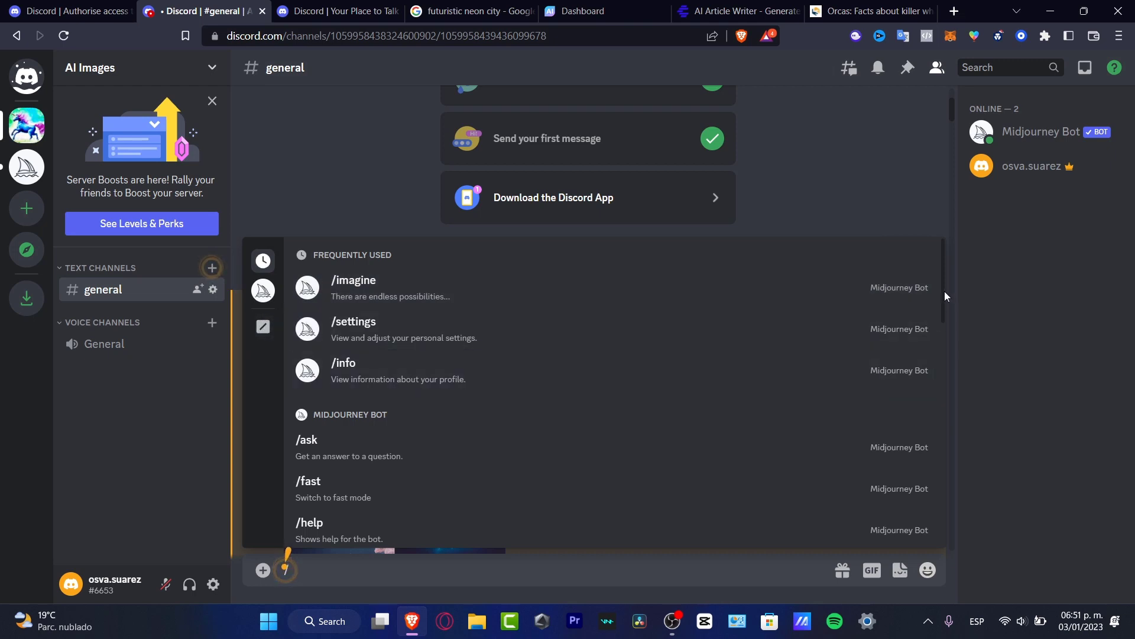
# Pick /imagine from the Midjourney Bot command list so it awaits a prompt.
pyautogui.scroll(-3, 943, 299)
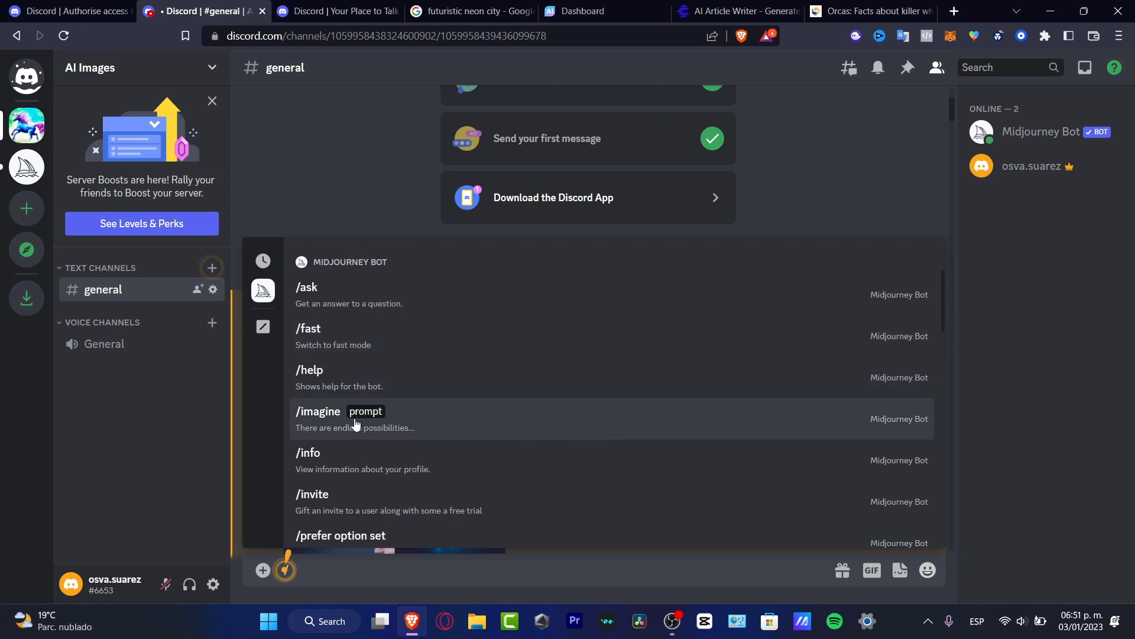
pyautogui.click(329, 430)
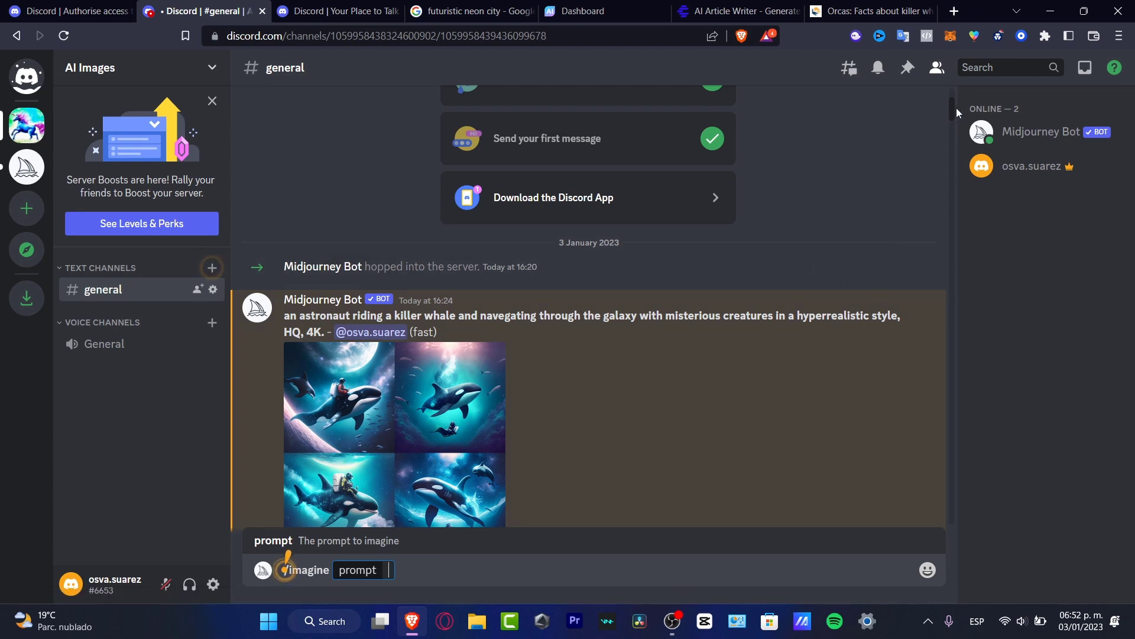
pyautogui.moveTo(952, 105); pyautogui.dragTo(956, 109)
pyautogui.scroll(-1, 955, 109)
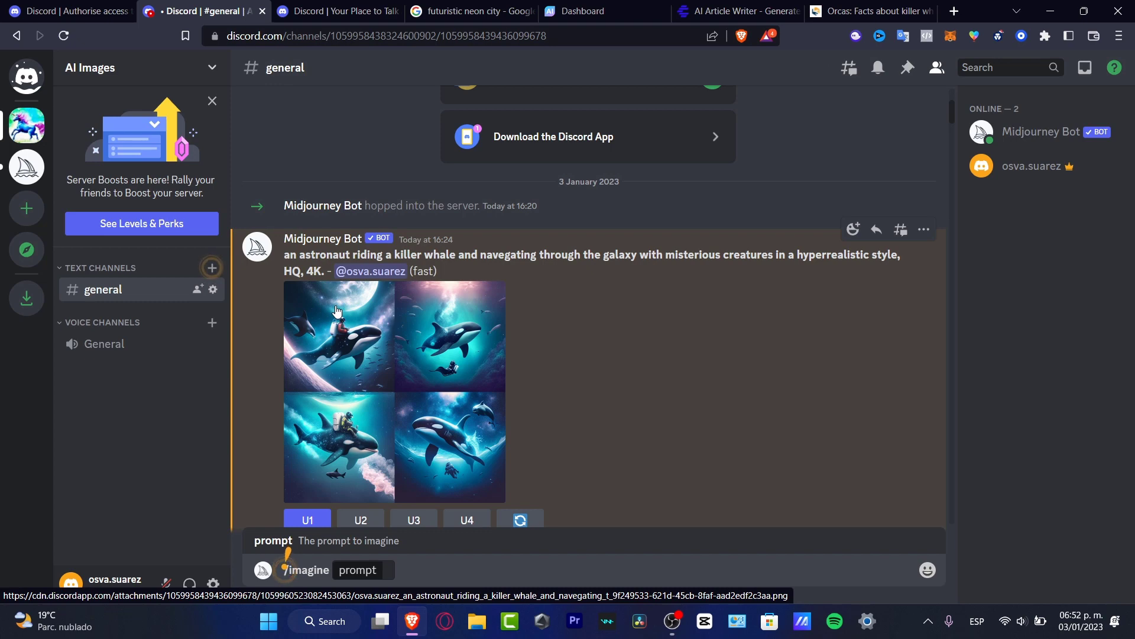
pyautogui.click(405, 363)
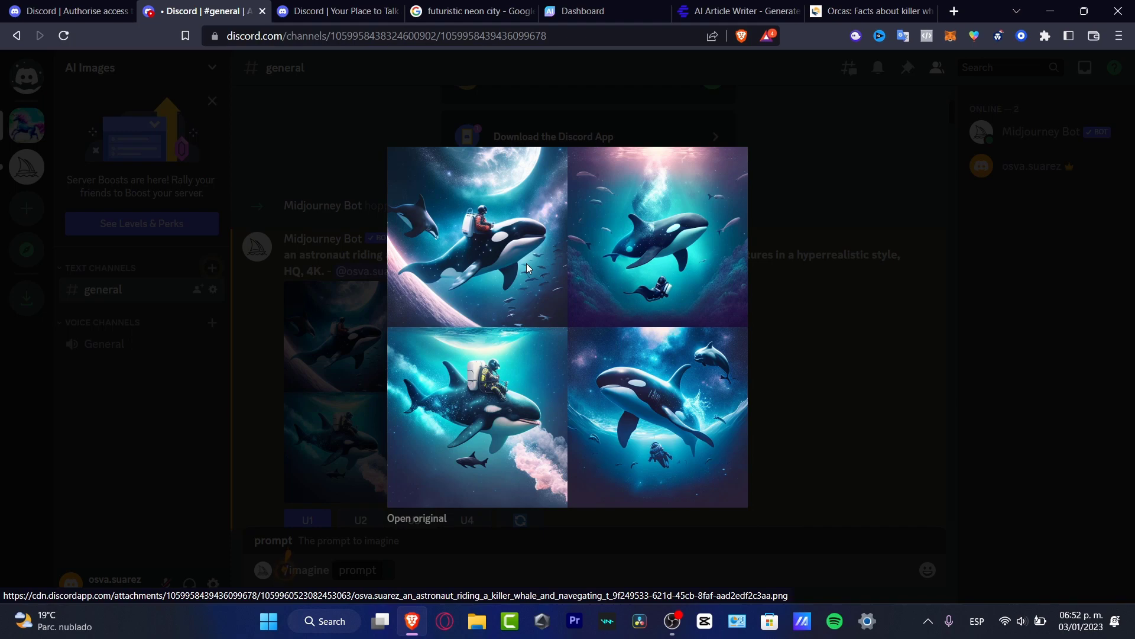
pyautogui.click(813, 334)
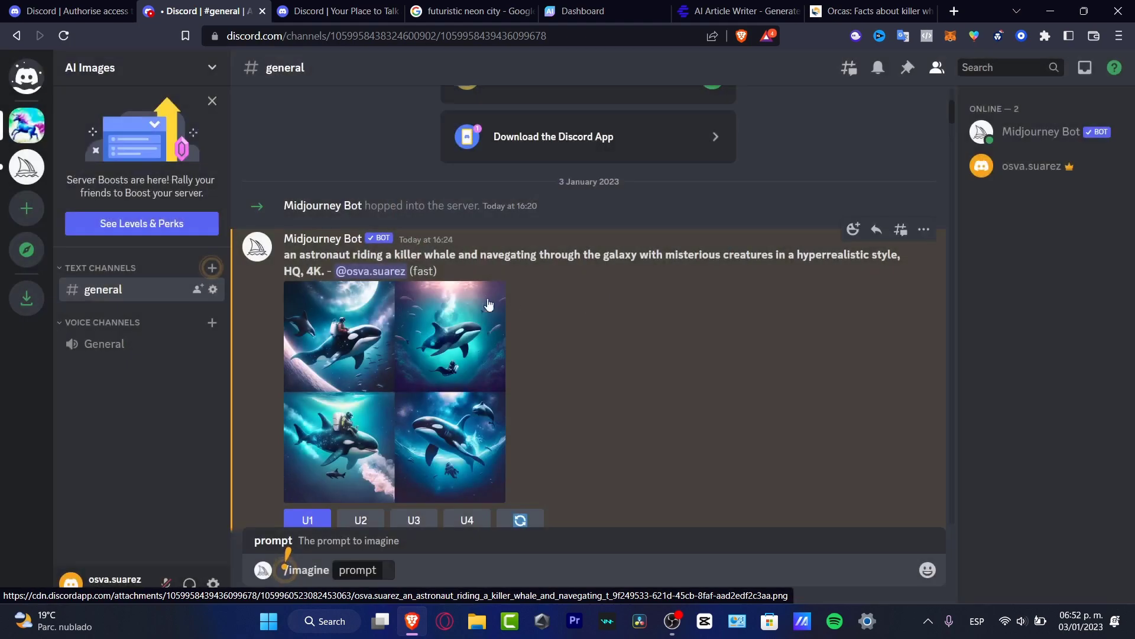
pyautogui.scroll(4, 408, 305)
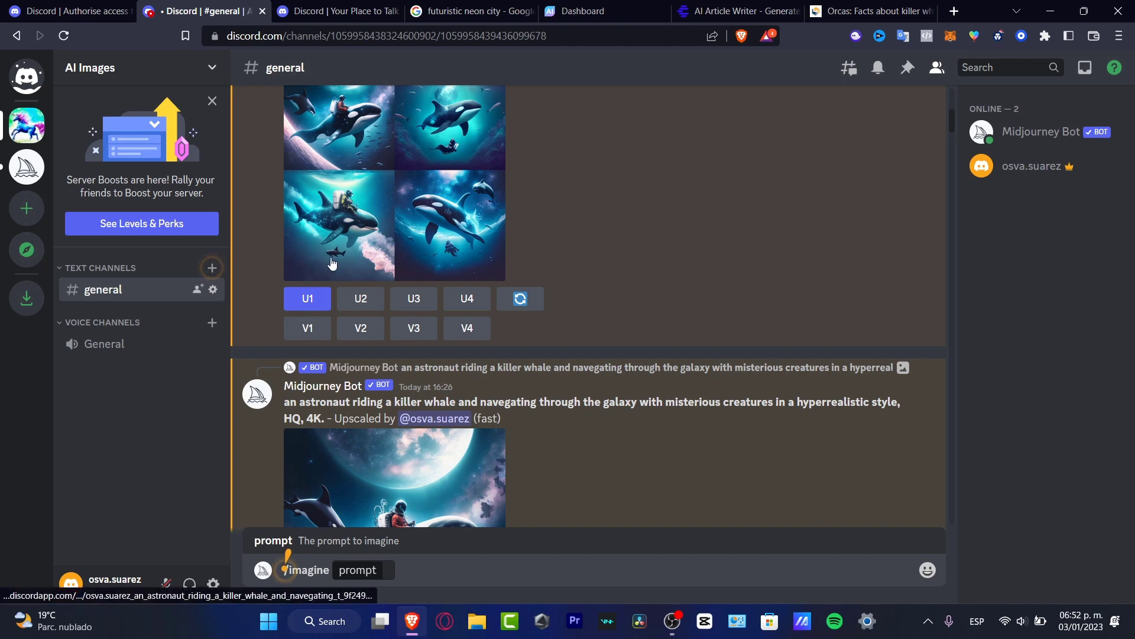
pyautogui.scroll(-4, 636, 288)
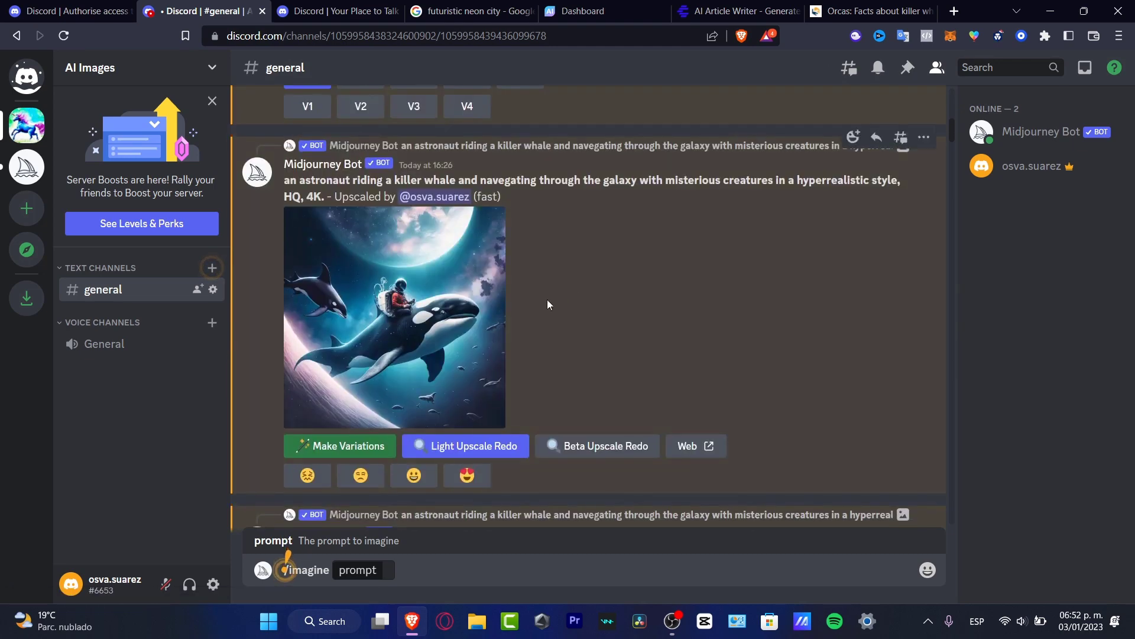
# Enlarge the upscaled astronaut-on-orca image and save it as a PNG via Save image as.
pyautogui.click(464, 309)
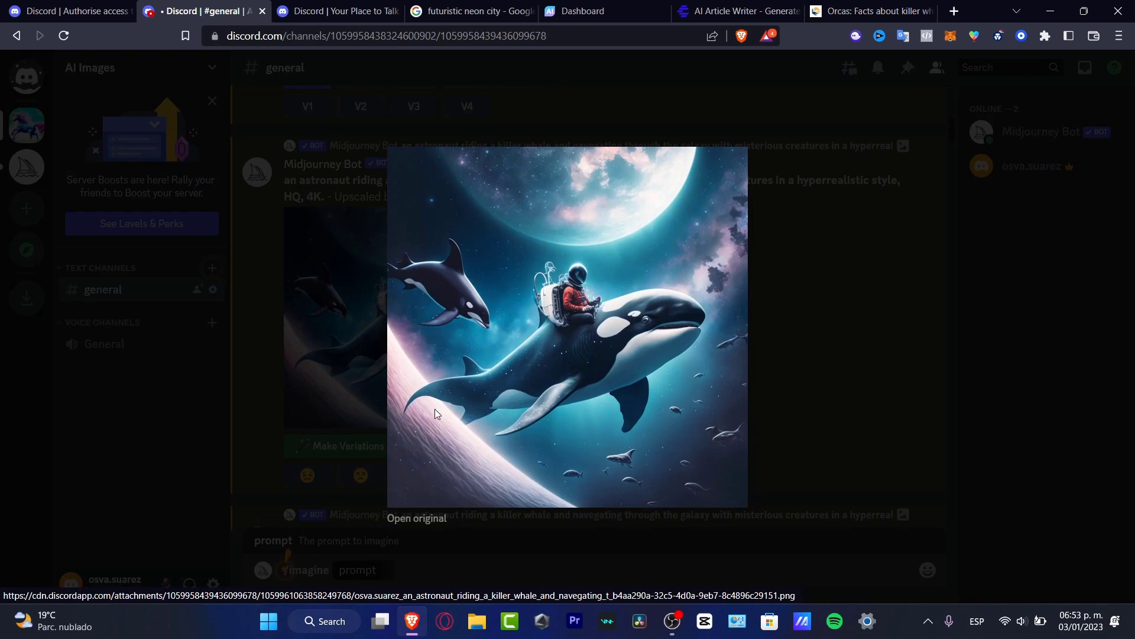
pyautogui.click(821, 349)
pyautogui.click(460, 339)
pyautogui.rightClick(599, 327)
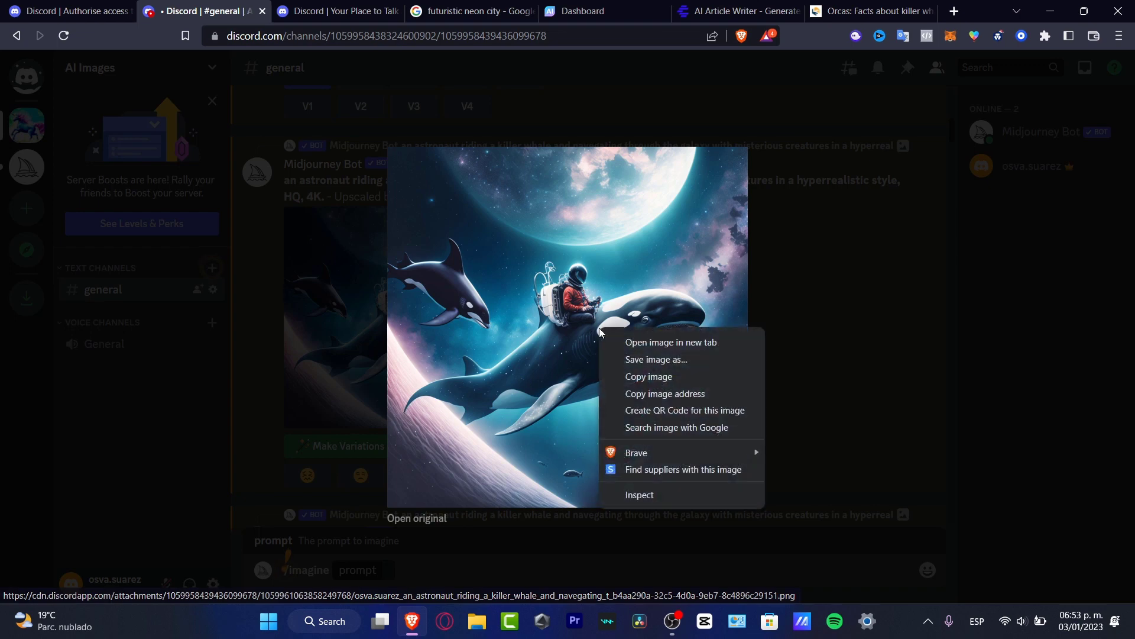
pyautogui.click(646, 359)
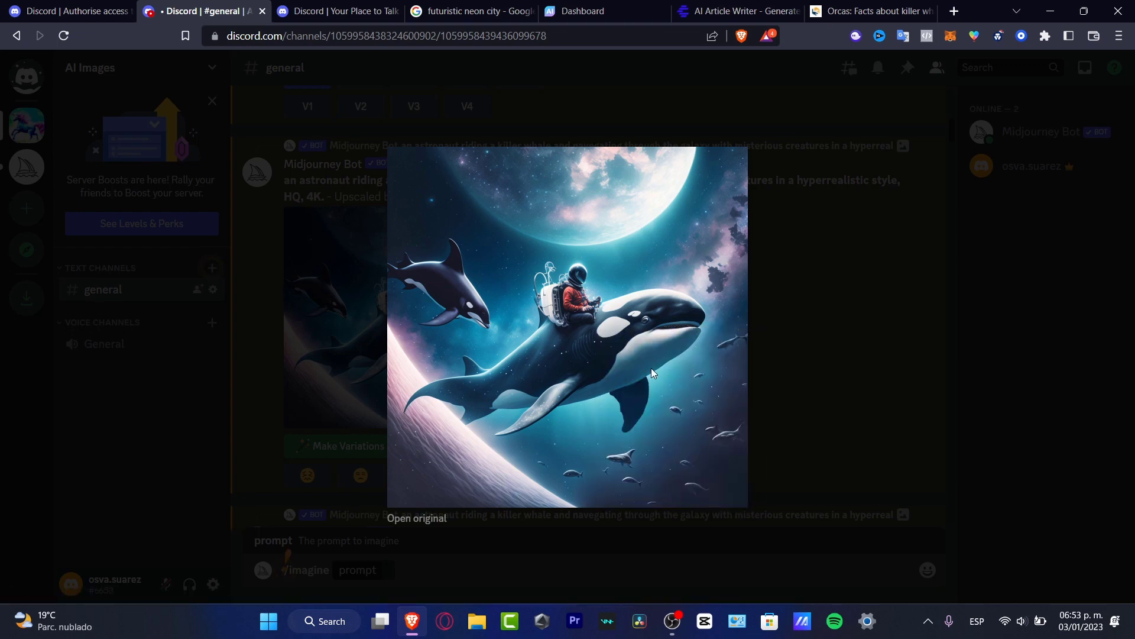
pyautogui.click(445, 332)
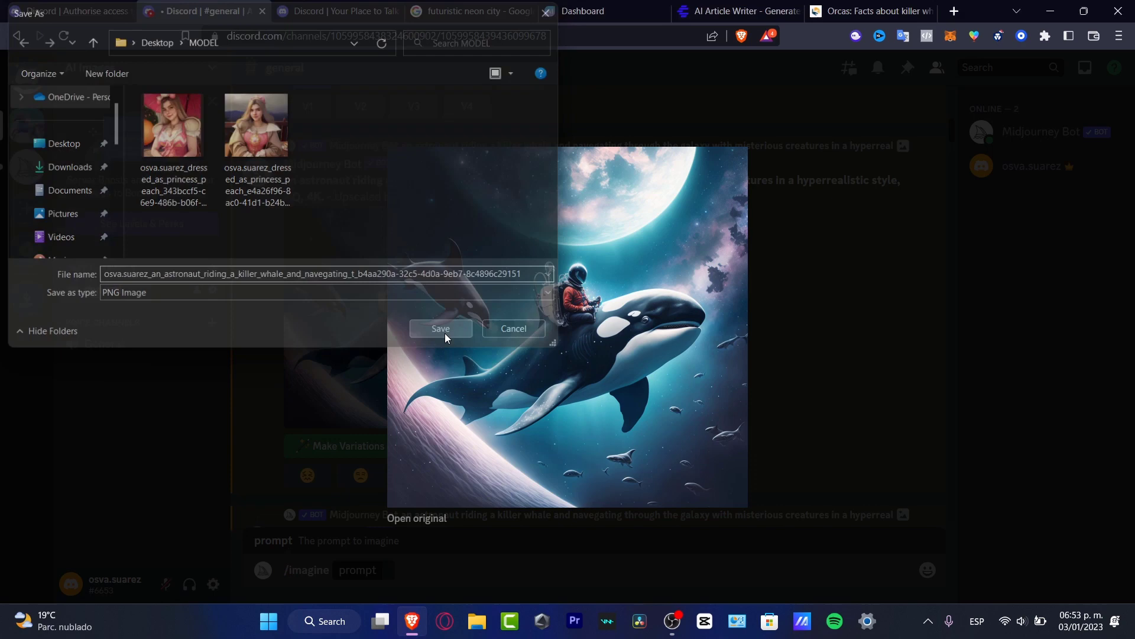
# Open the downloaded PNG in Photos, zoom in and out to inspect it, then close Photos.
pyautogui.click(148, 586)
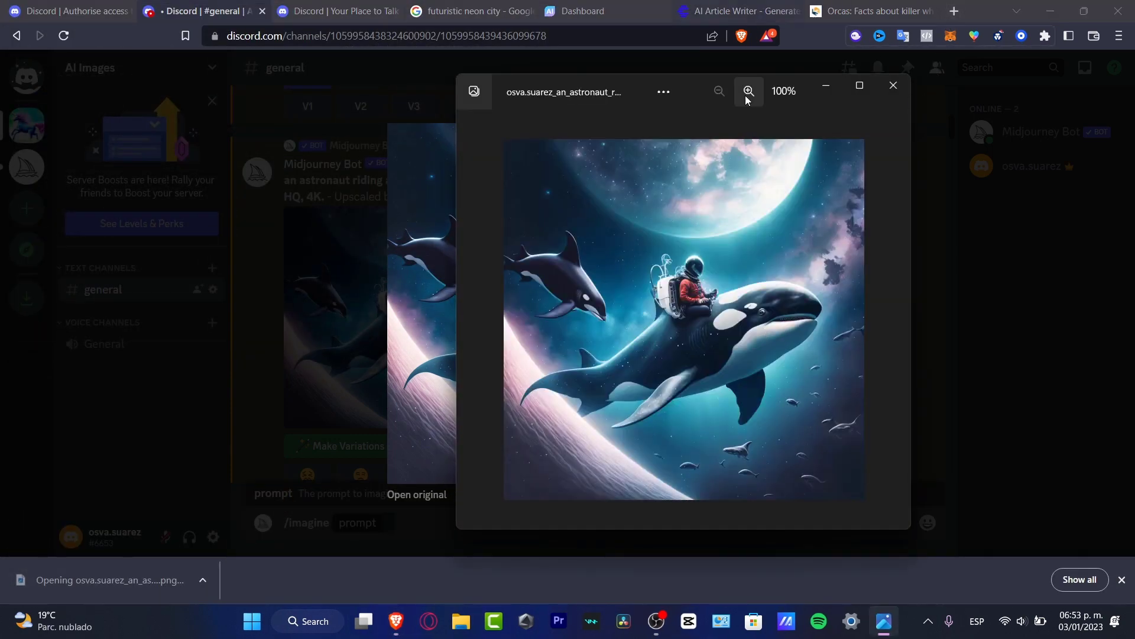
pyautogui.scroll(2, 713, 360)
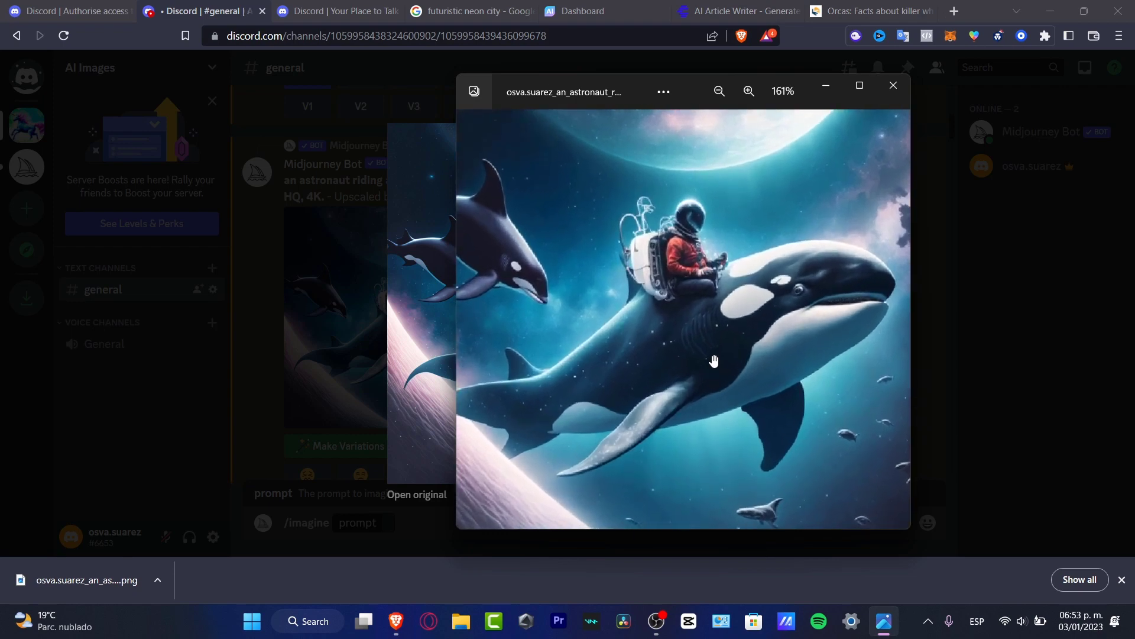
pyautogui.scroll(-1, 713, 360)
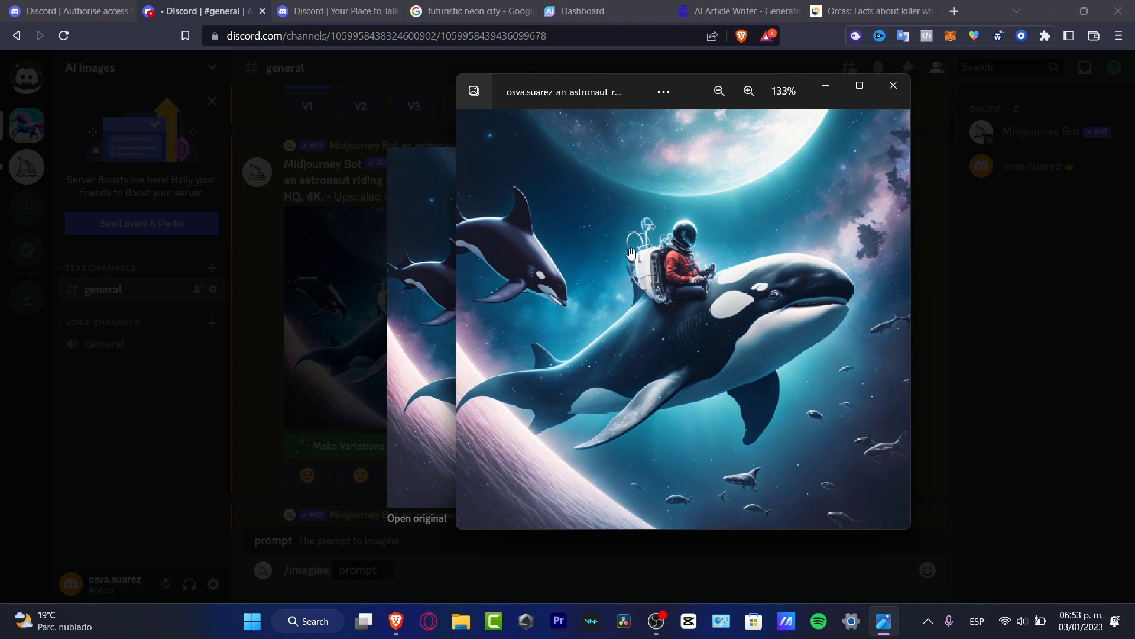
pyautogui.scroll(-3, 737, 357)
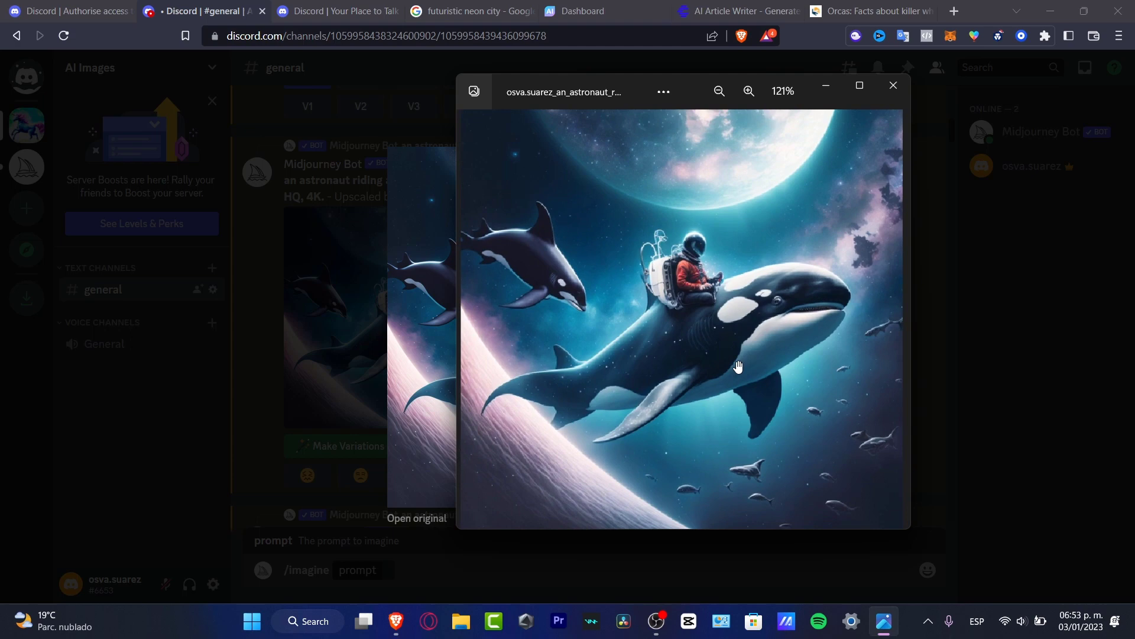
pyautogui.scroll(1, 736, 357)
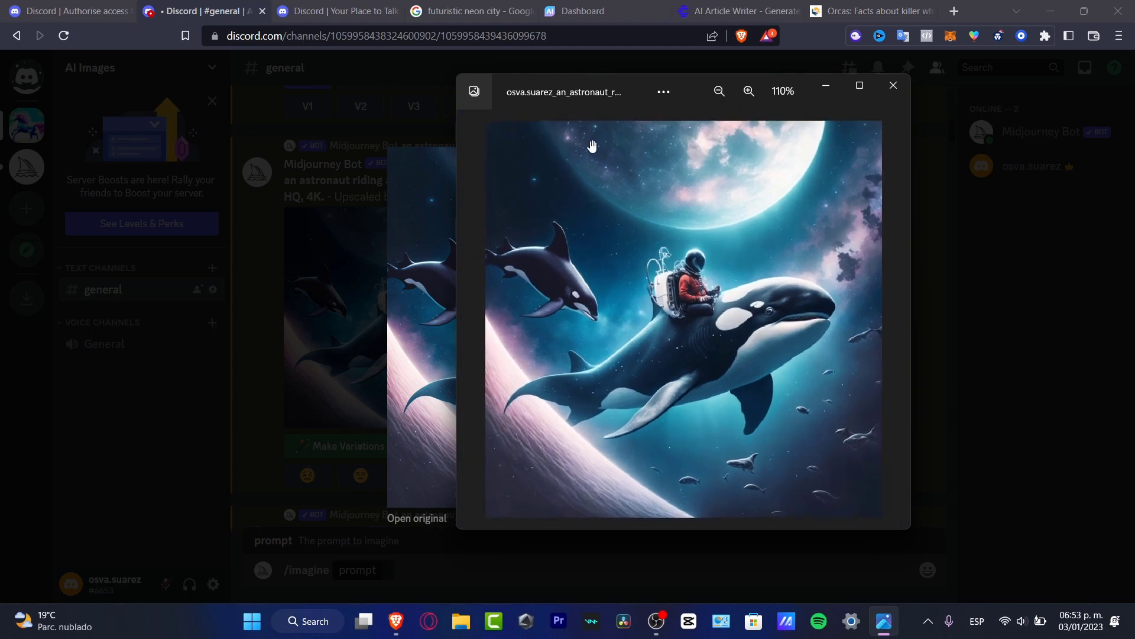
pyautogui.click(893, 85)
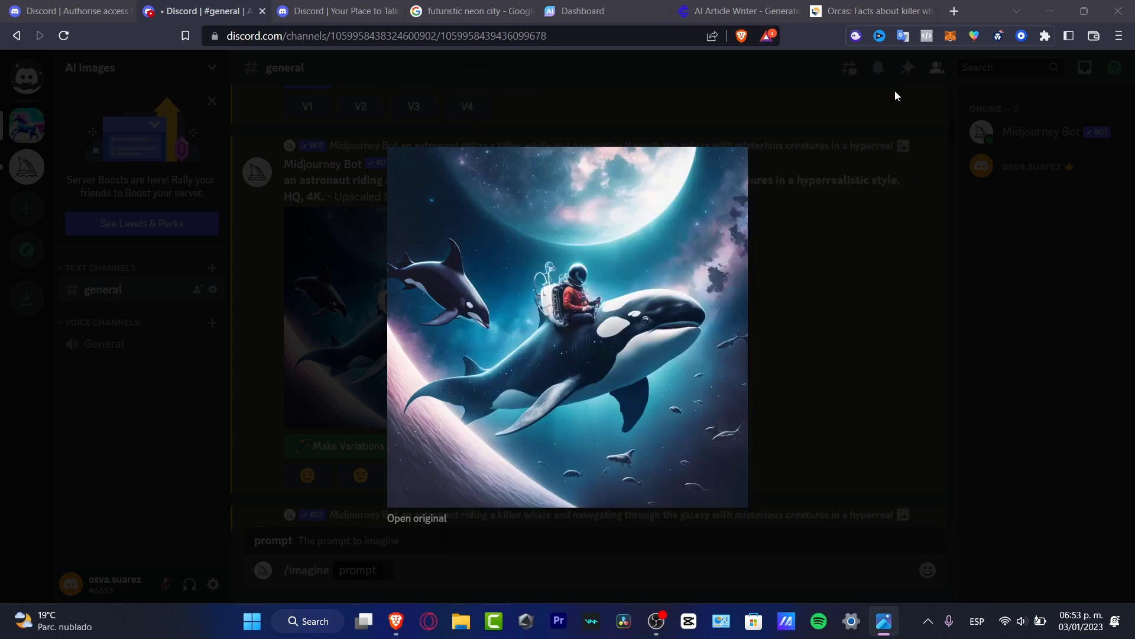
# In a new tab, search Google for 'dalle 2' and open the 'DALL·E 2 - OpenAI' result.
pyautogui.click(956, 11)
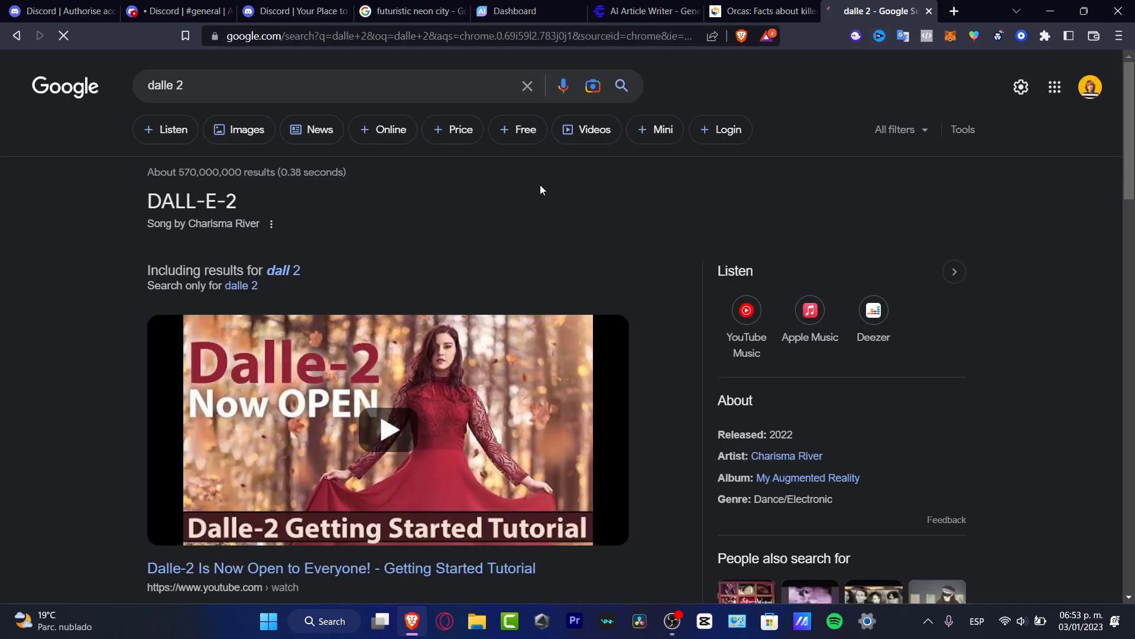
pyautogui.scroll(-4, 459, 414)
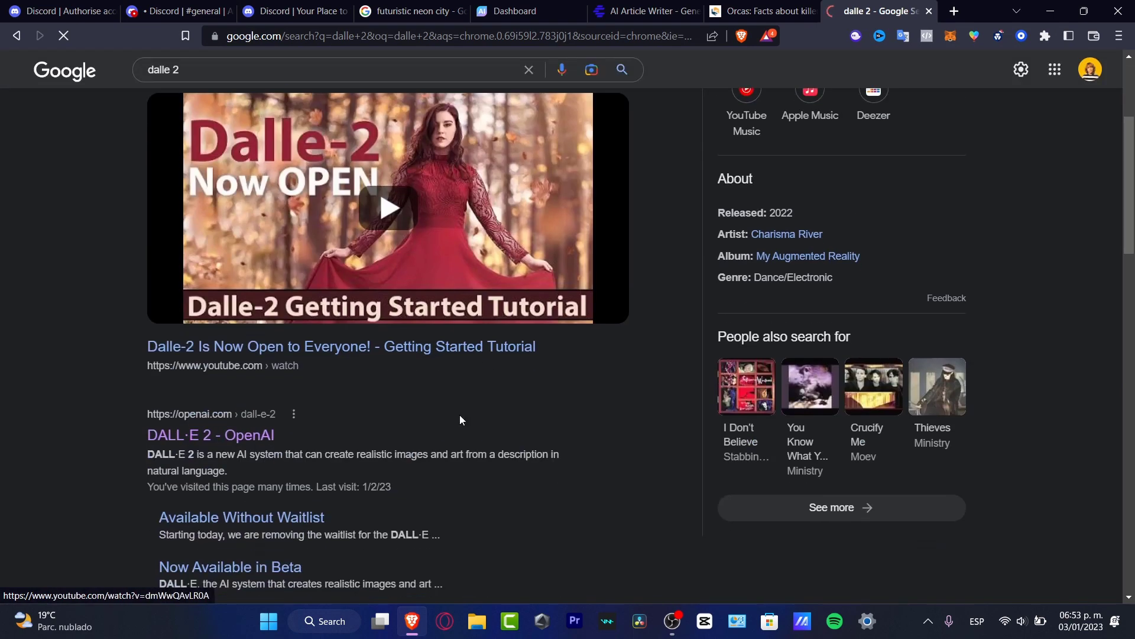
pyautogui.click(238, 439)
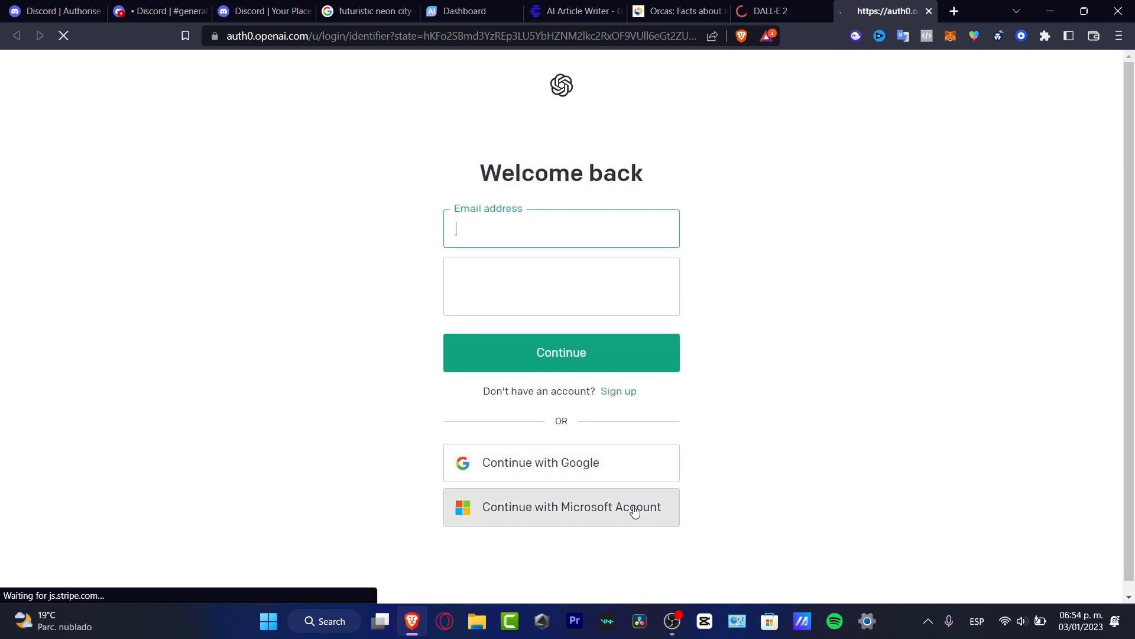
# Sign out of the credit-less DALL·E account from the avatar menu and log in with another Google account.
pyautogui.click(630, 502)
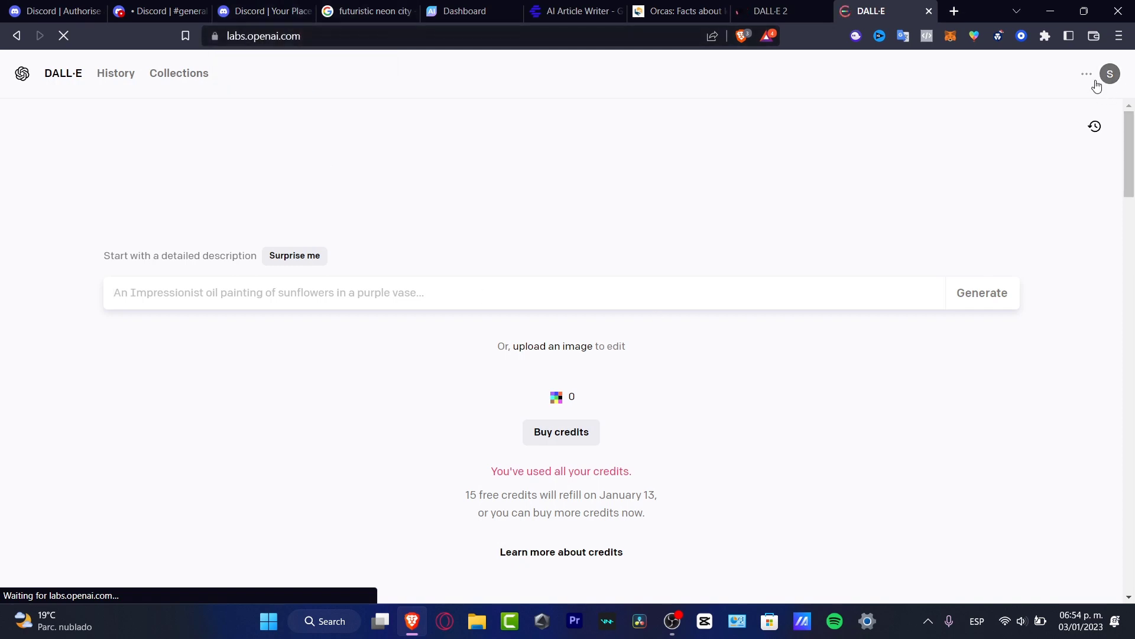
pyautogui.click(1095, 81)
pyautogui.click(993, 438)
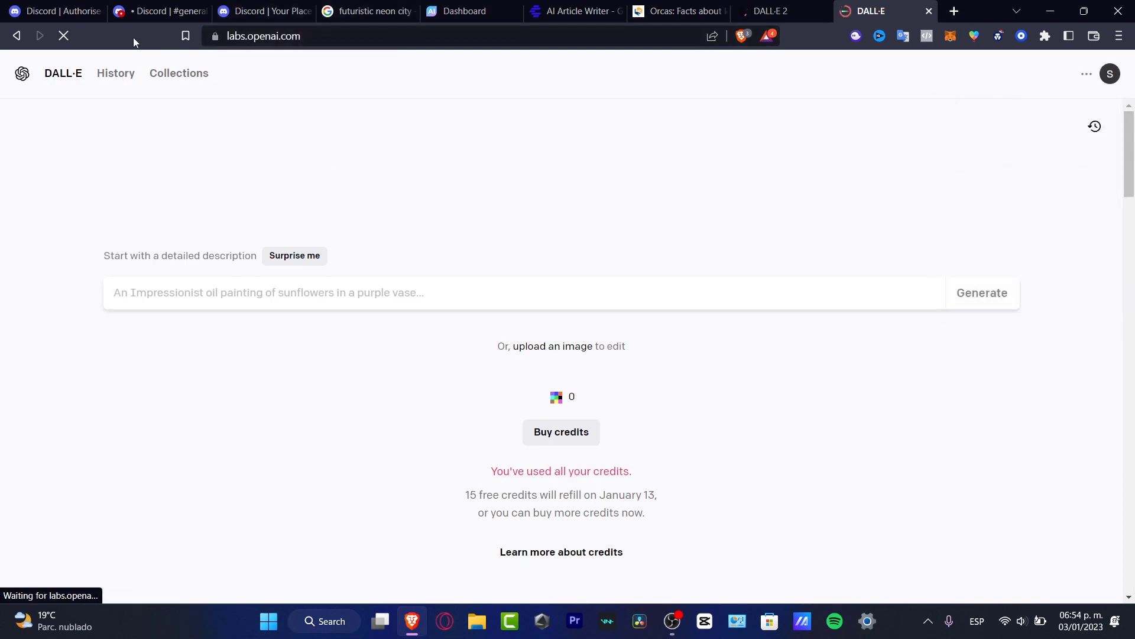
pyautogui.click(1109, 72)
pyautogui.click(1036, 285)
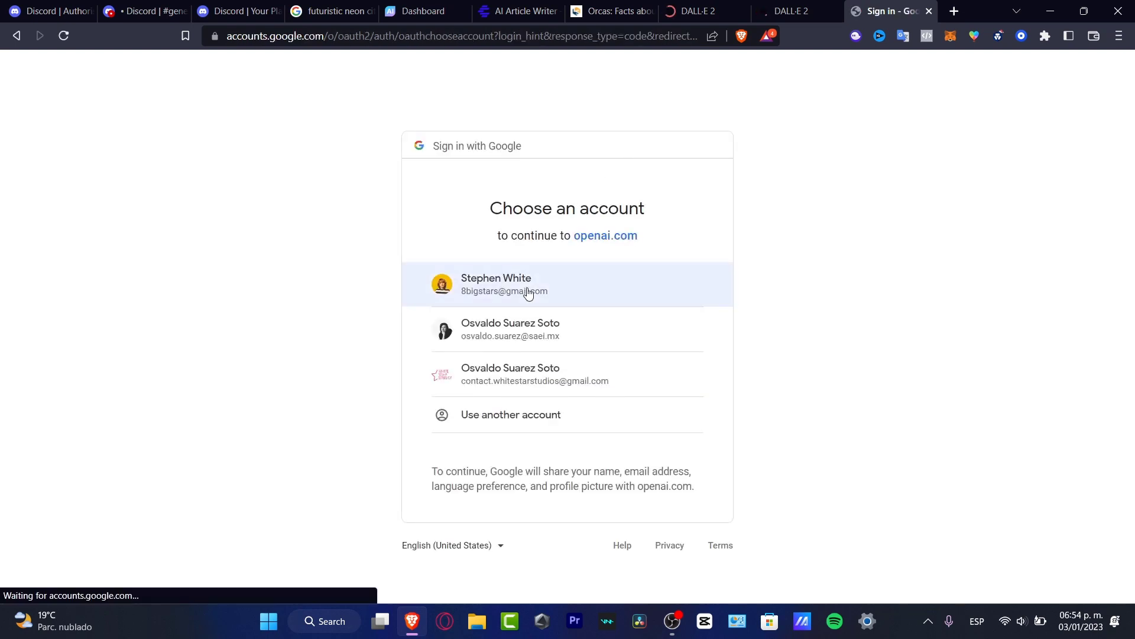
pyautogui.click(550, 332)
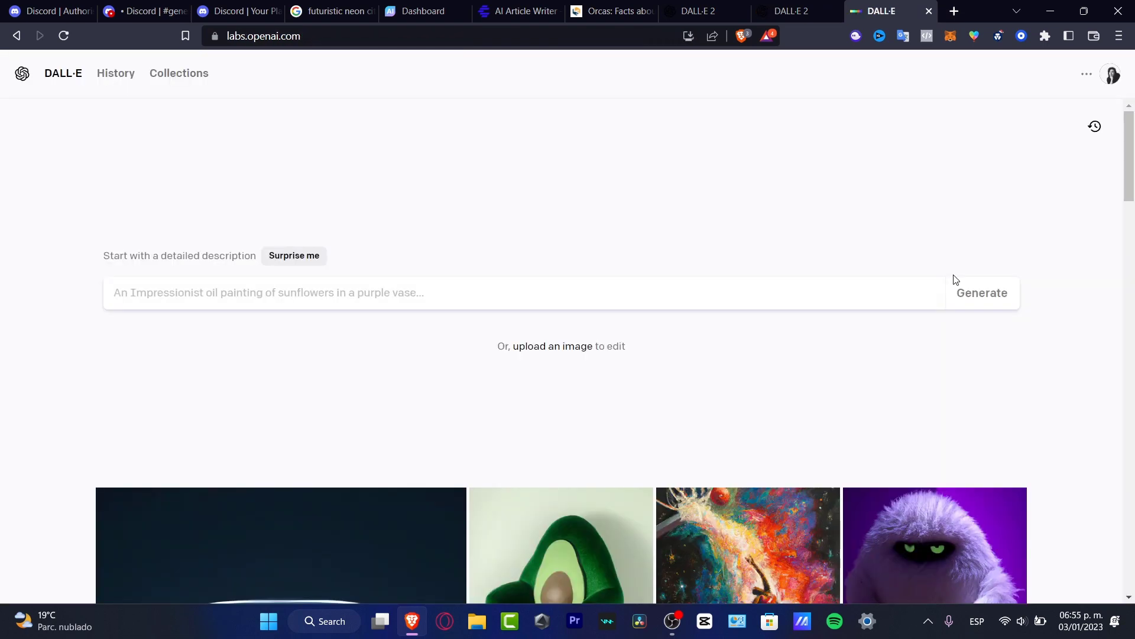
# Upload the downloaded astronaut-on-orca PNG, keep the square crop, and open it for editing.
pyautogui.click(565, 347)
pyautogui.click(161, 127)
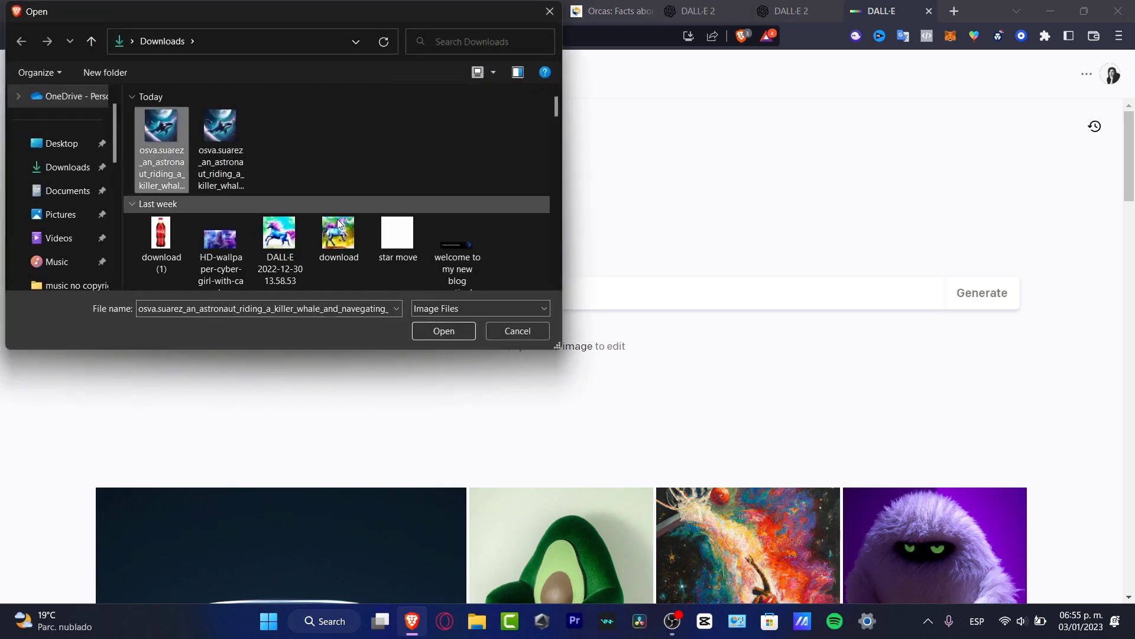
pyautogui.click(446, 333)
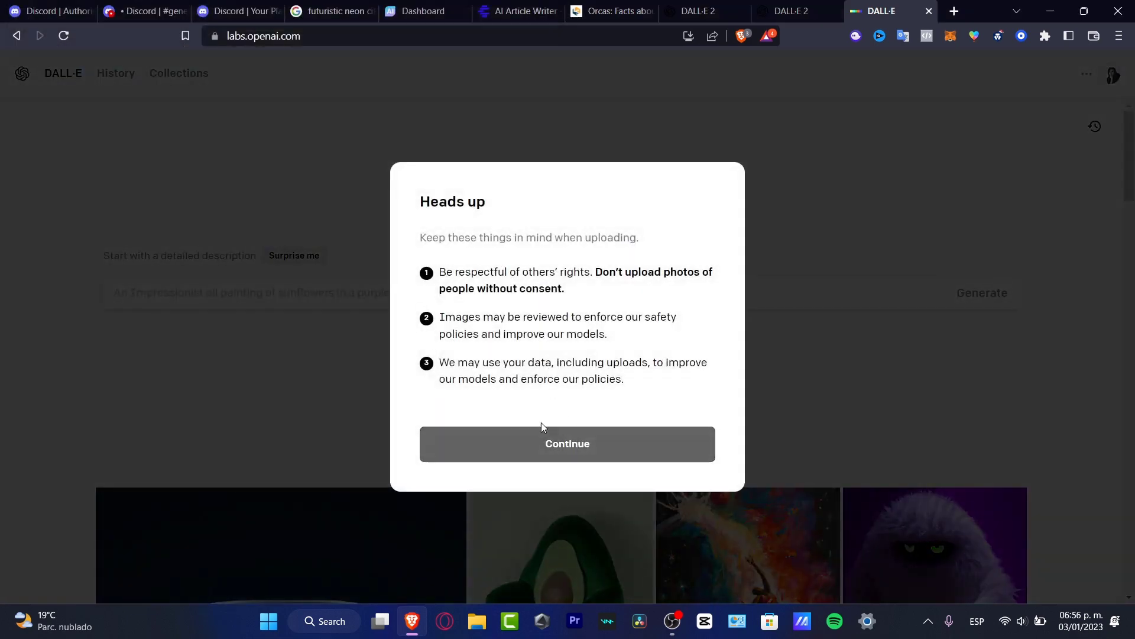
pyautogui.click(540, 443)
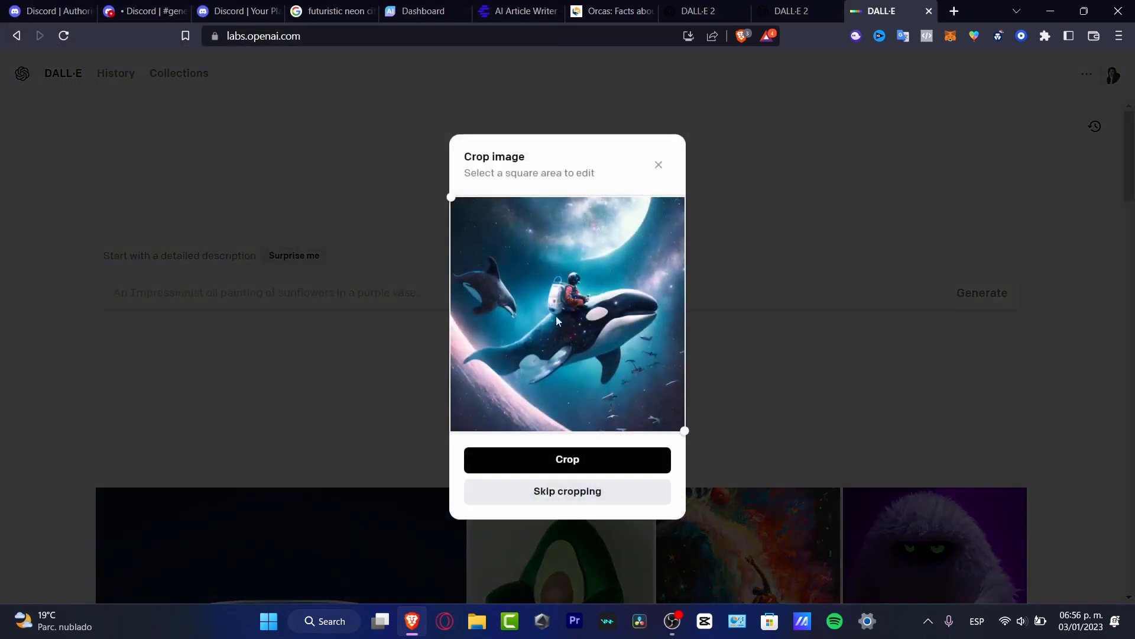
pyautogui.click(602, 468)
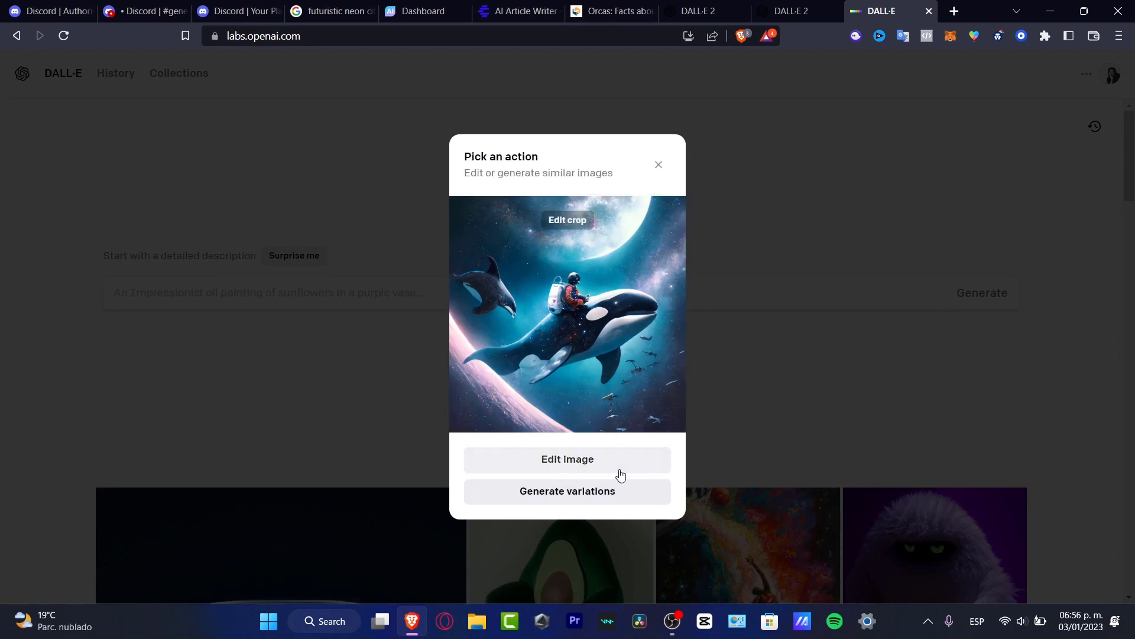
pyautogui.click(586, 460)
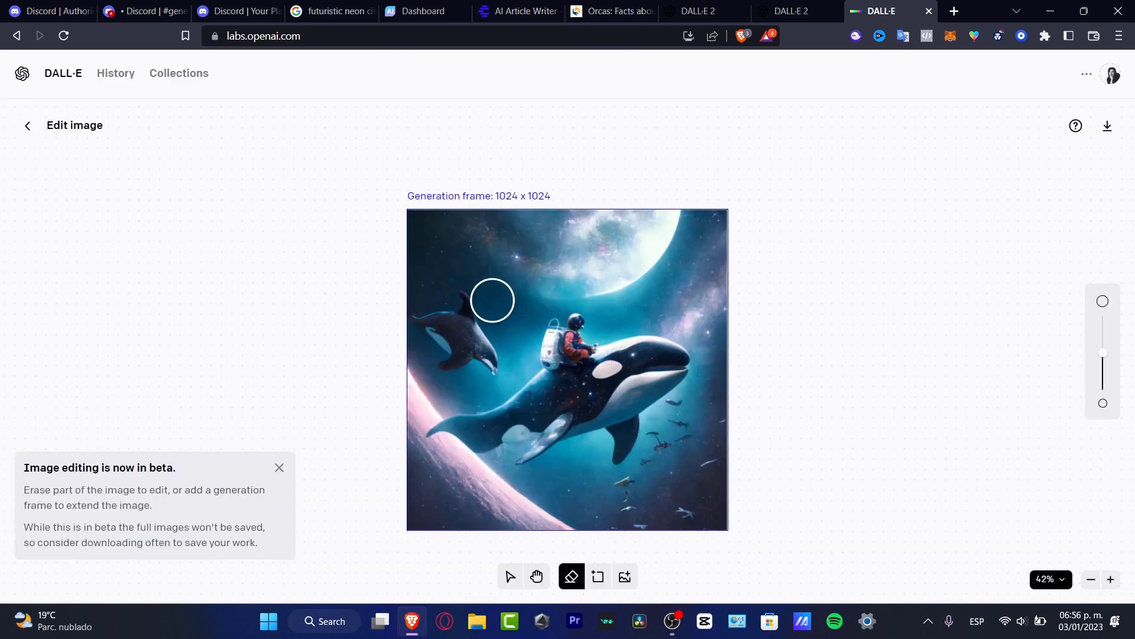
# Erase the patch on the orca's back just below the astronaut.
pyautogui.click(1110, 579)
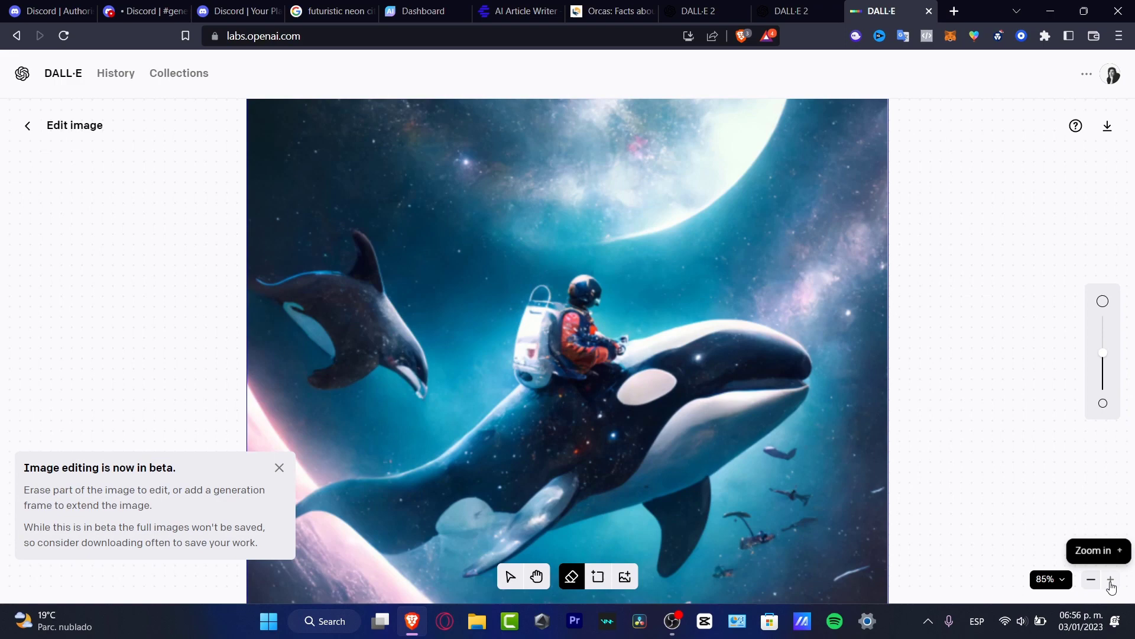
pyautogui.click(1111, 579)
pyautogui.click(1091, 580)
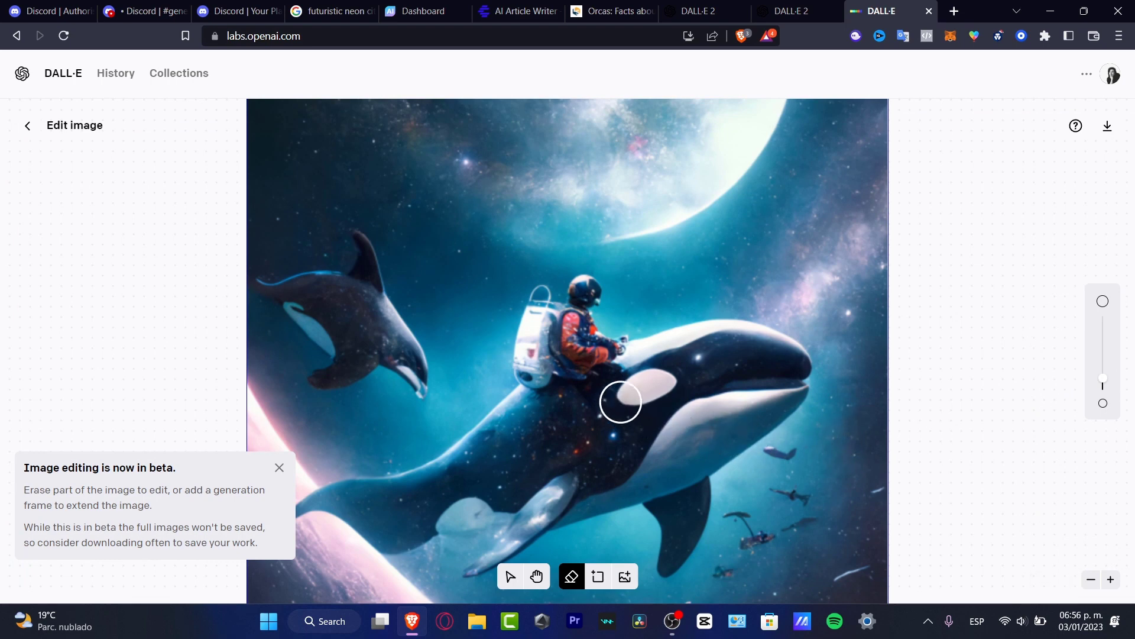
pyautogui.moveTo(601, 385)
pyautogui.mouseDown()
pyautogui.moveTo(599, 422)
pyautogui.moveTo(586, 431)
pyautogui.mouseUp()
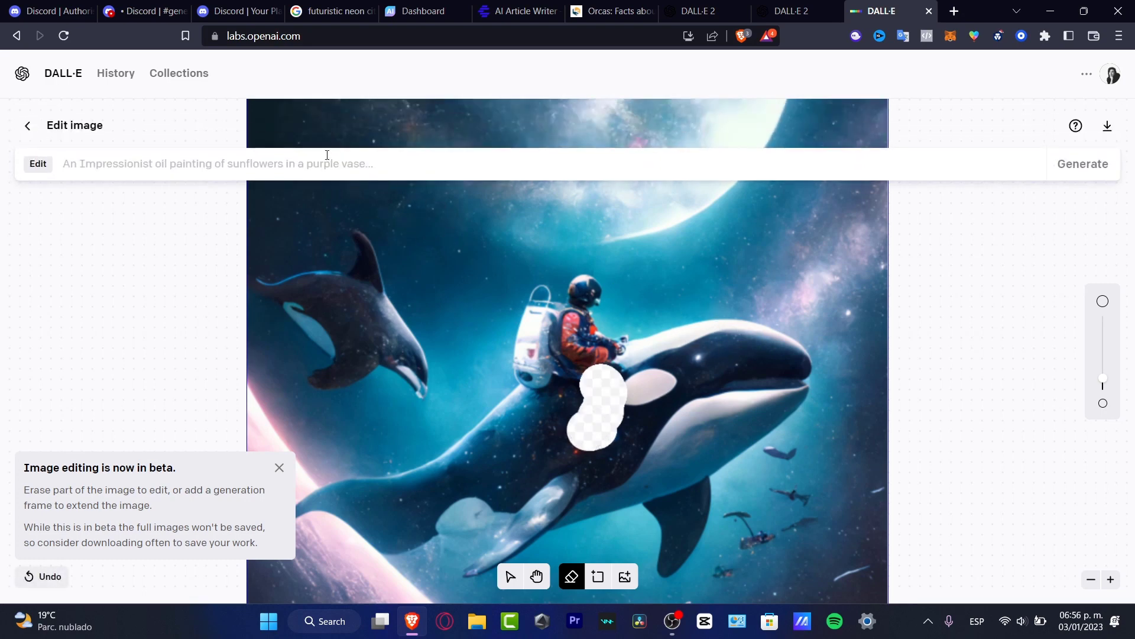
# Generate a fill for the erased area with the prompt 'astronaut leg on a killer whale'.
pyautogui.click(327, 155)
pyautogui.write('astronaut leg on a')
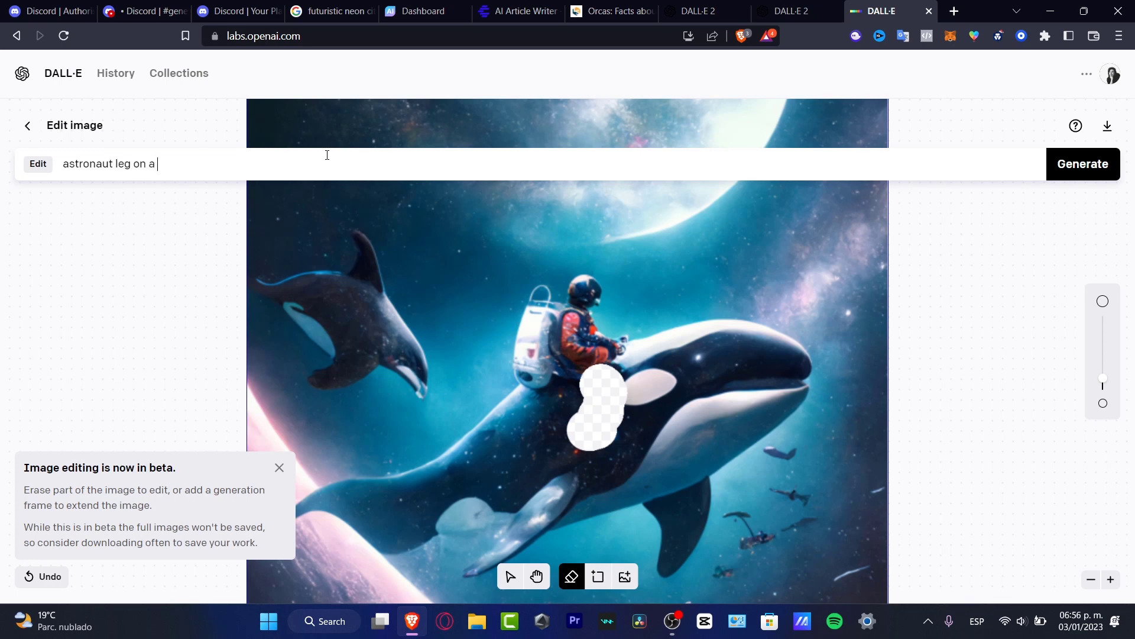
pyautogui.write('killer whale')
pyautogui.press('Return')
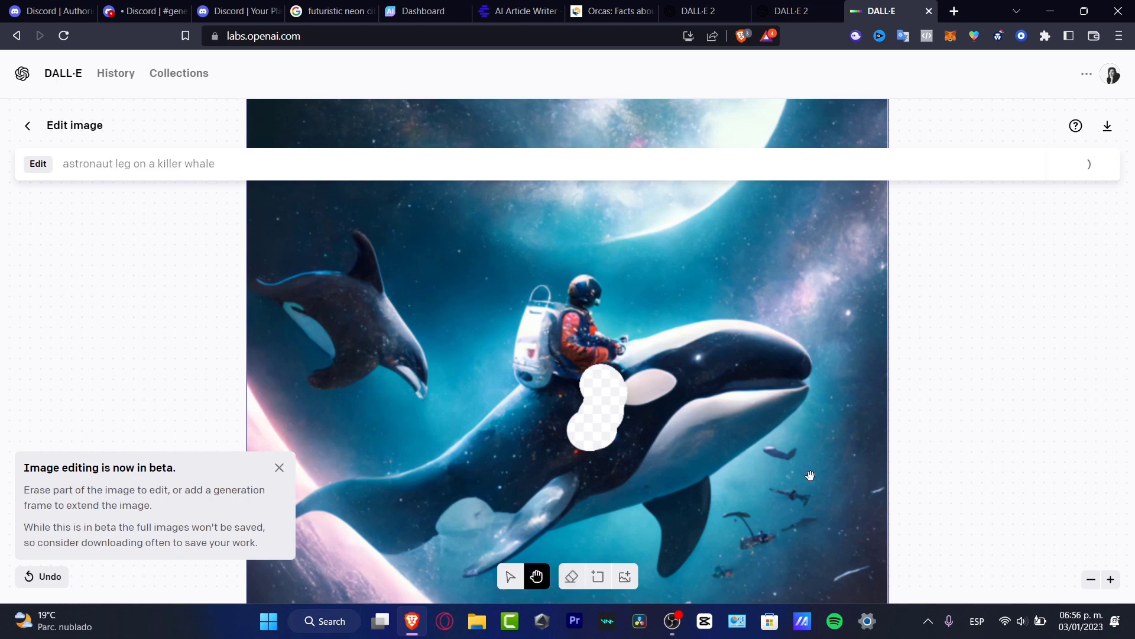
pyautogui.click(1091, 583)
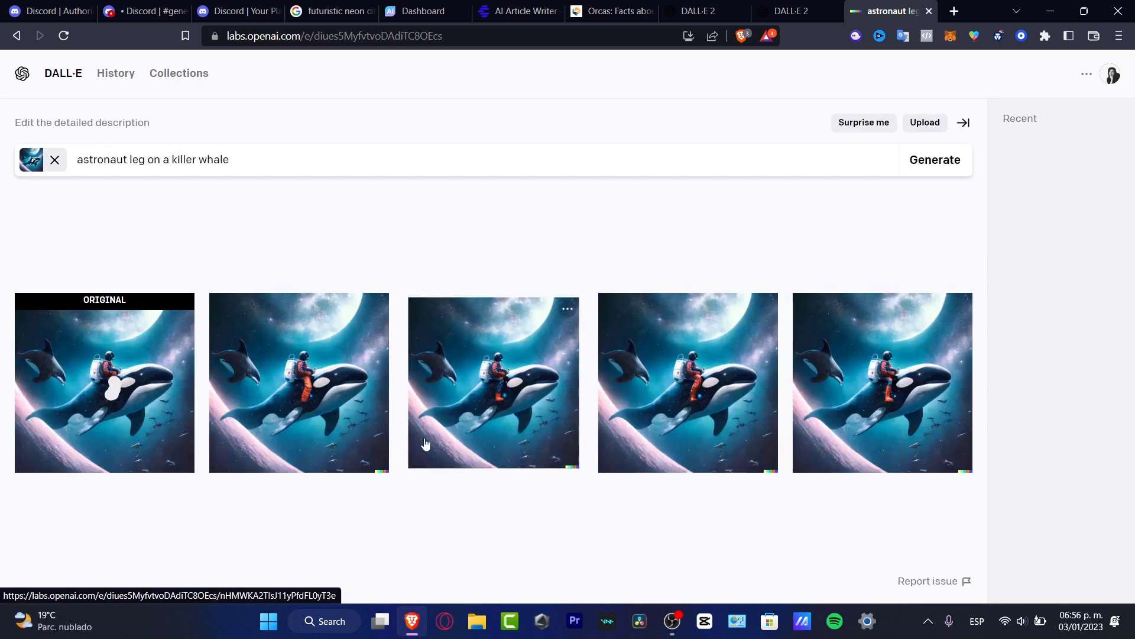
# Page through the four generated variations to the one with the astronaut's leg and red boot.
pyautogui.click(118, 374)
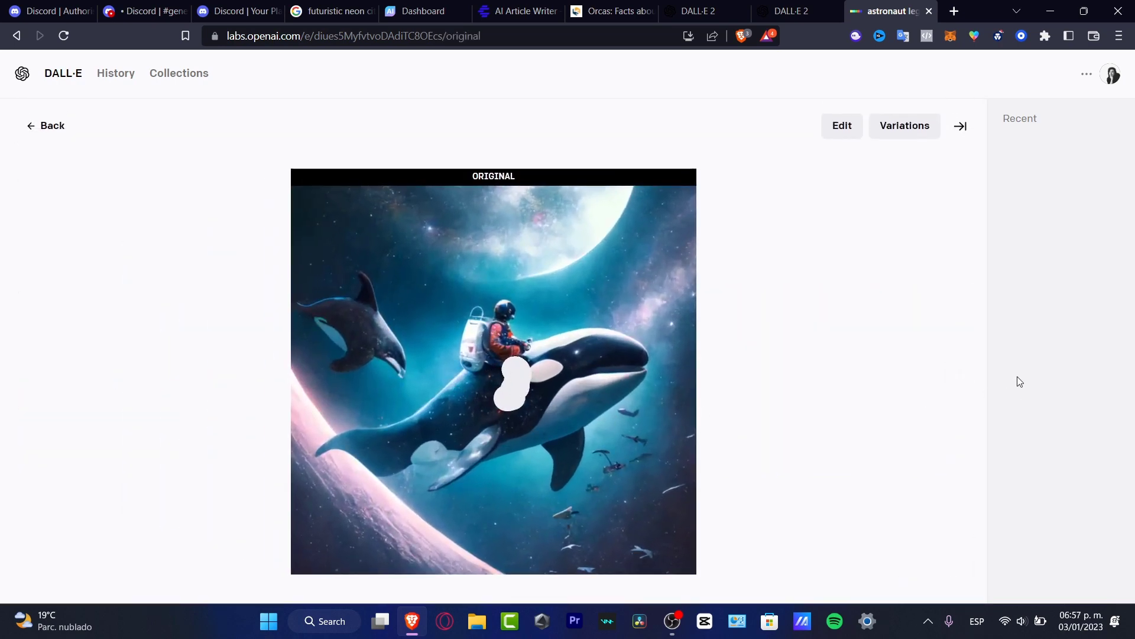
pyautogui.click(961, 374)
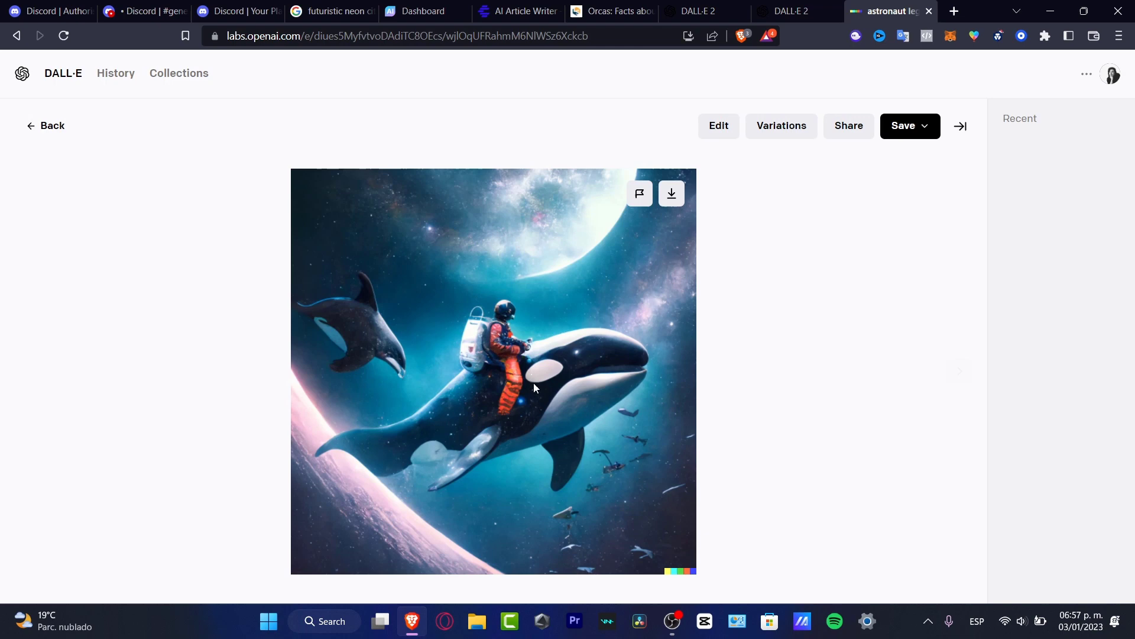
pyautogui.click(967, 382)
pyautogui.click(965, 379)
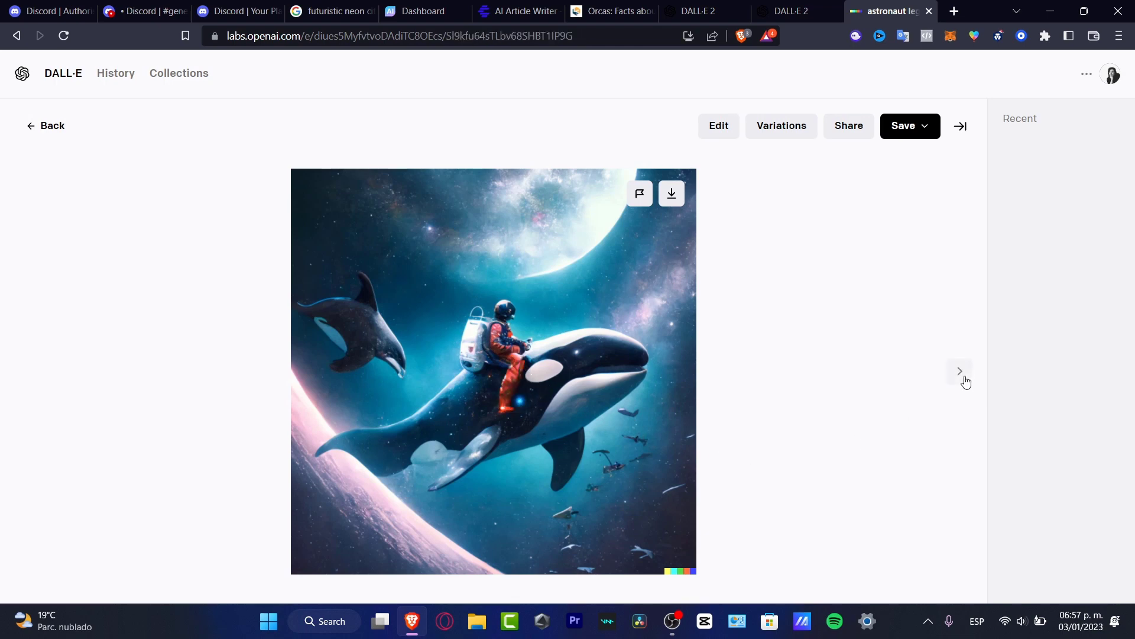
pyautogui.click(961, 373)
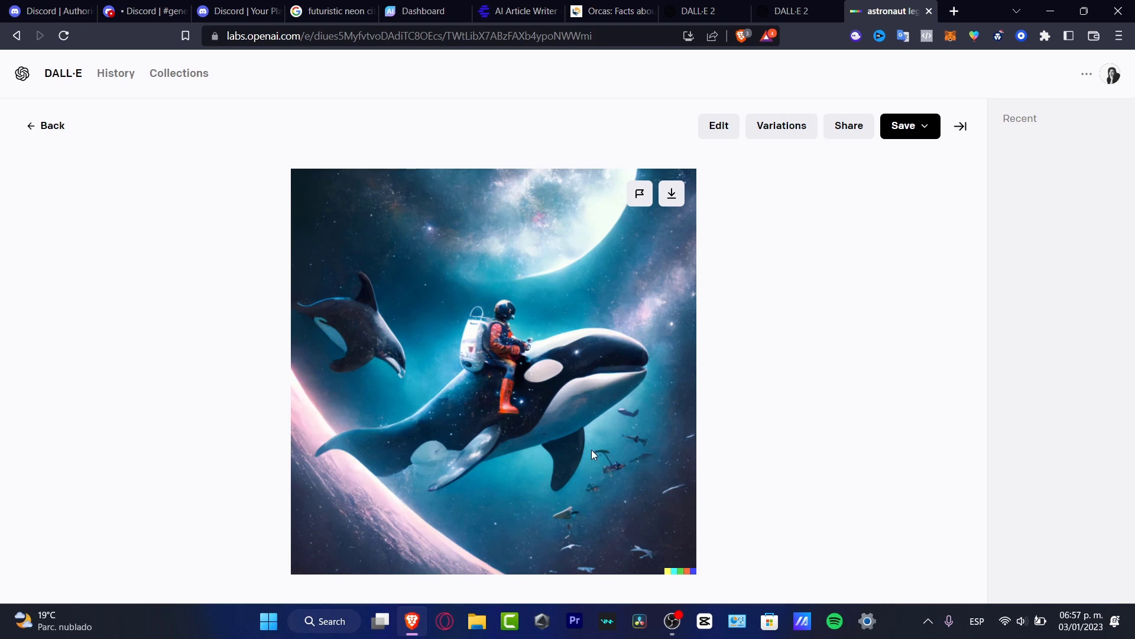
# In the chosen result, erase a small patch below the astronaut's leg with a smaller brush.
pyautogui.click(728, 126)
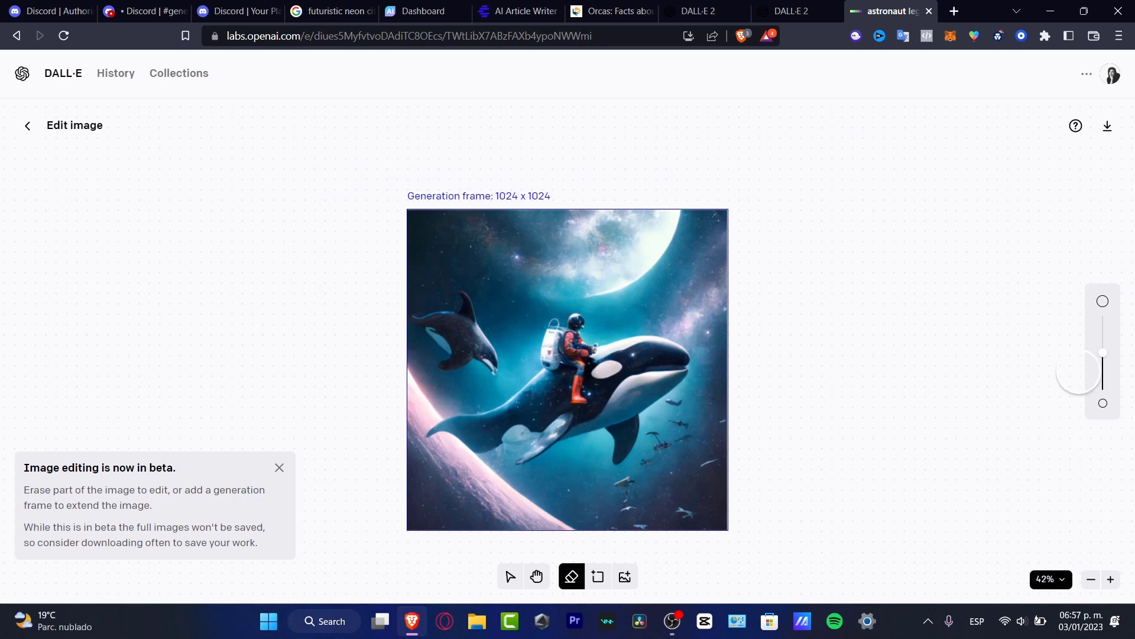
pyautogui.click(1107, 380)
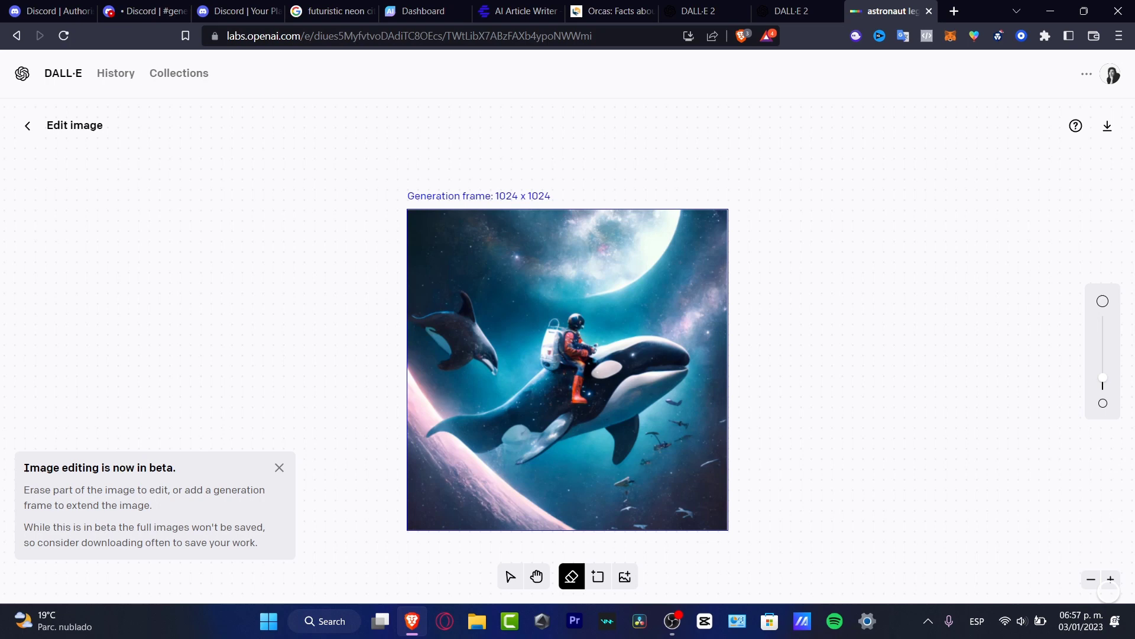
pyautogui.click(1111, 579)
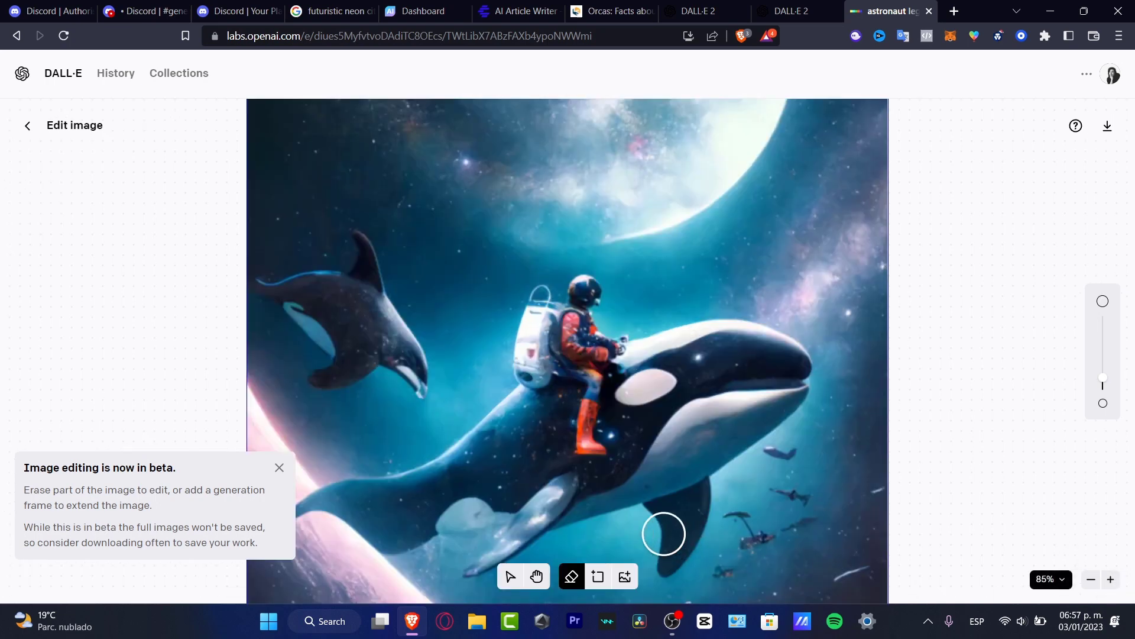
pyautogui.moveTo(585, 438); pyautogui.dragTo(591, 444)
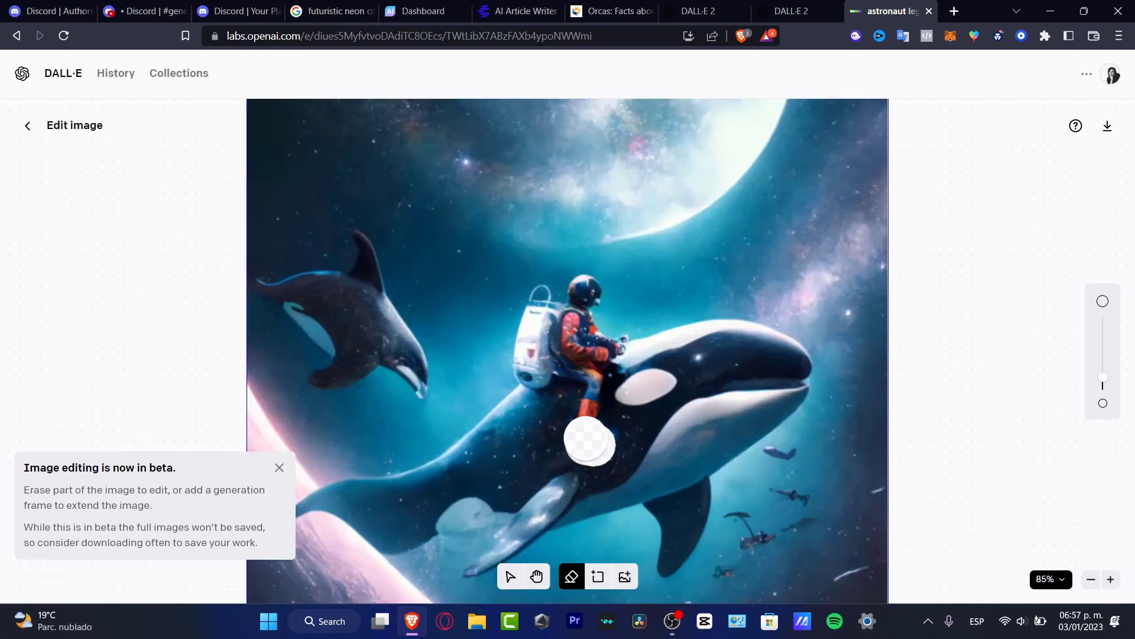
# Change the edit prompt to 'astronaut shoe' and generate.
pyautogui.click(245, 169)
pyautogui.click(242, 166)
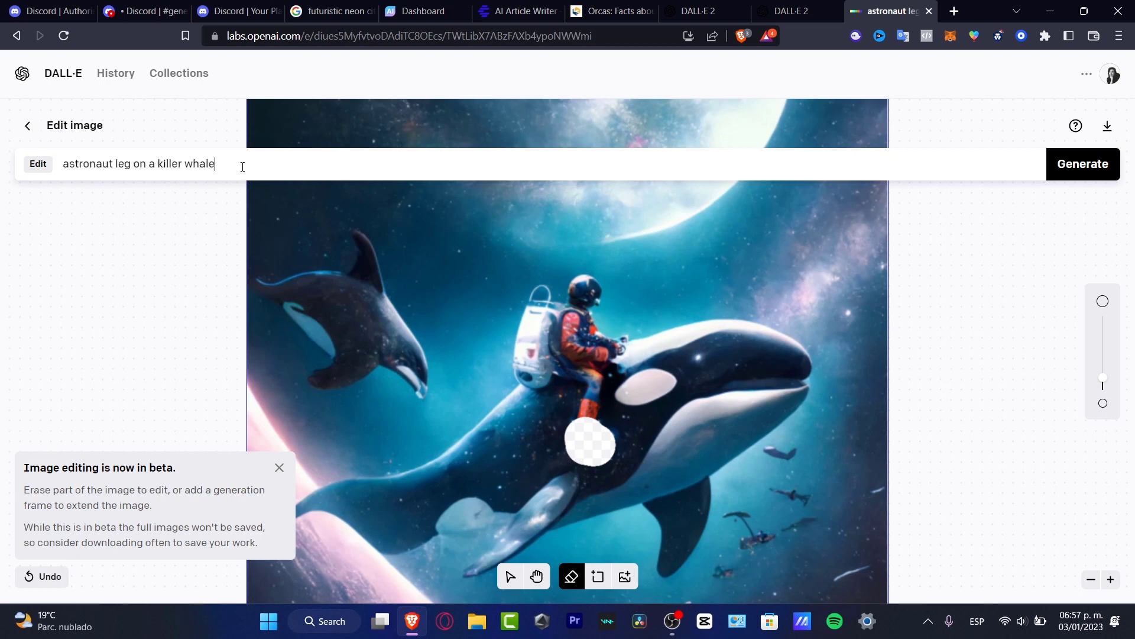
pyautogui.moveTo(243, 166); pyautogui.dragTo(119, 161)
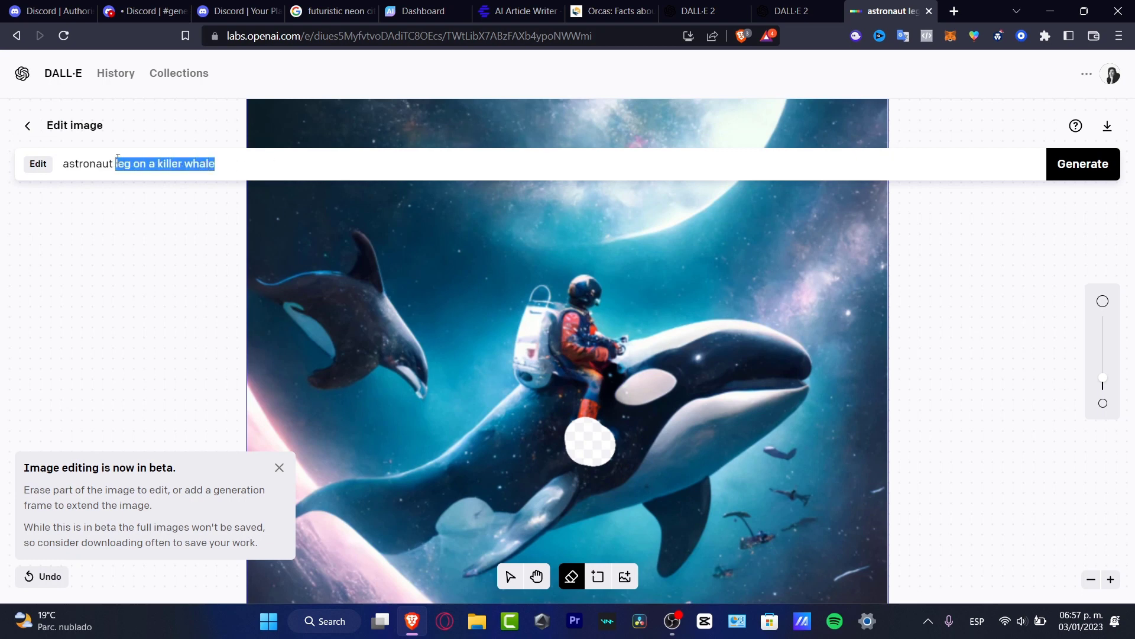
pyautogui.write('shoe')
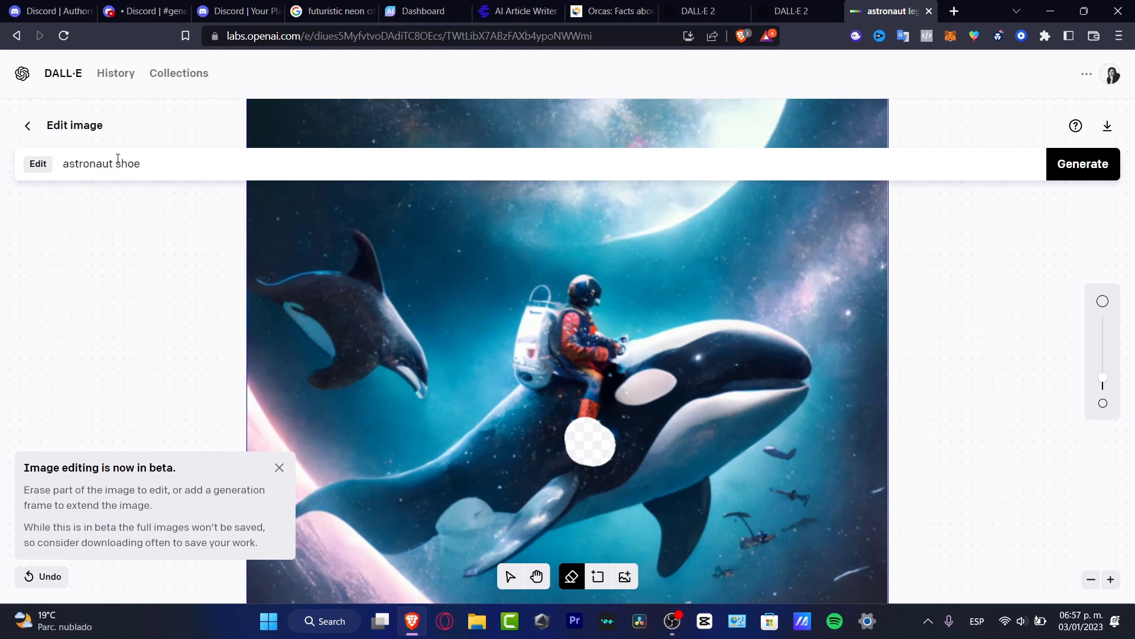
pyautogui.press('Return')
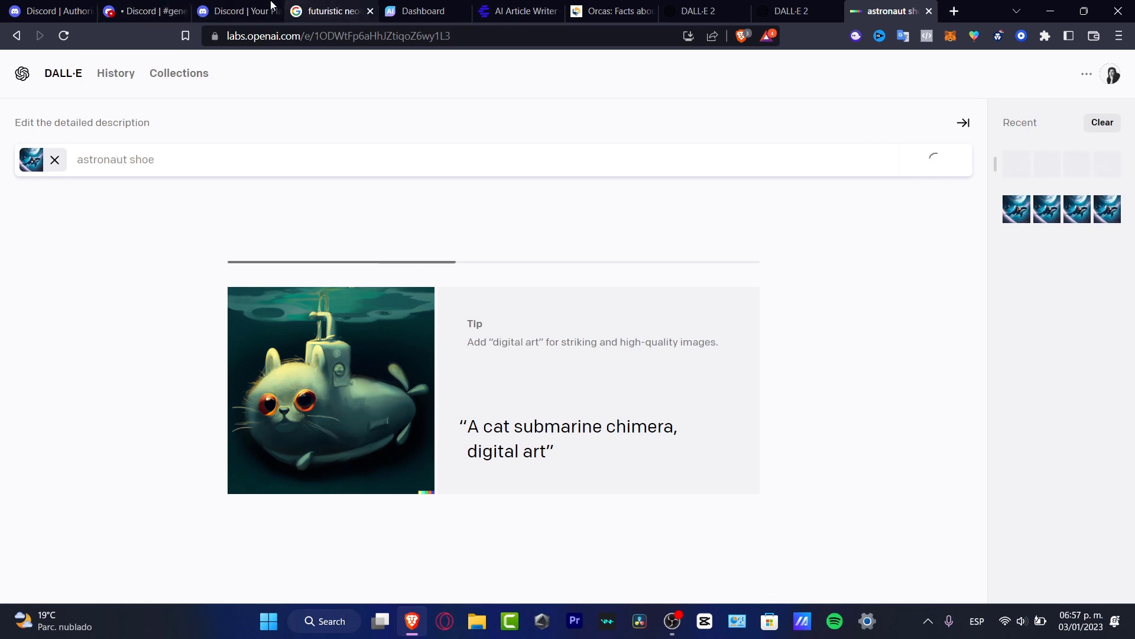
# Switch between Discord and DALL·E until the 'astronaut shoe' results have finished generating.
pyautogui.click(170, 13)
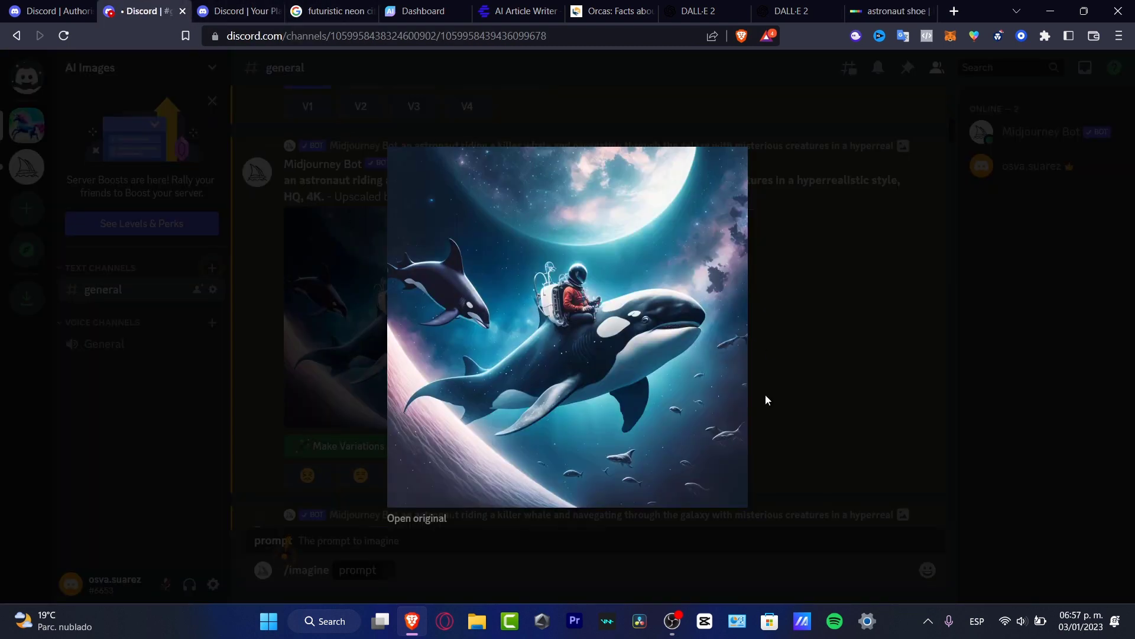
pyautogui.click(892, 11)
pyautogui.click(141, 8)
pyautogui.click(885, 11)
# Find the red-boot variation and download it as a PNG to the MODEL folder.
pyautogui.click(106, 385)
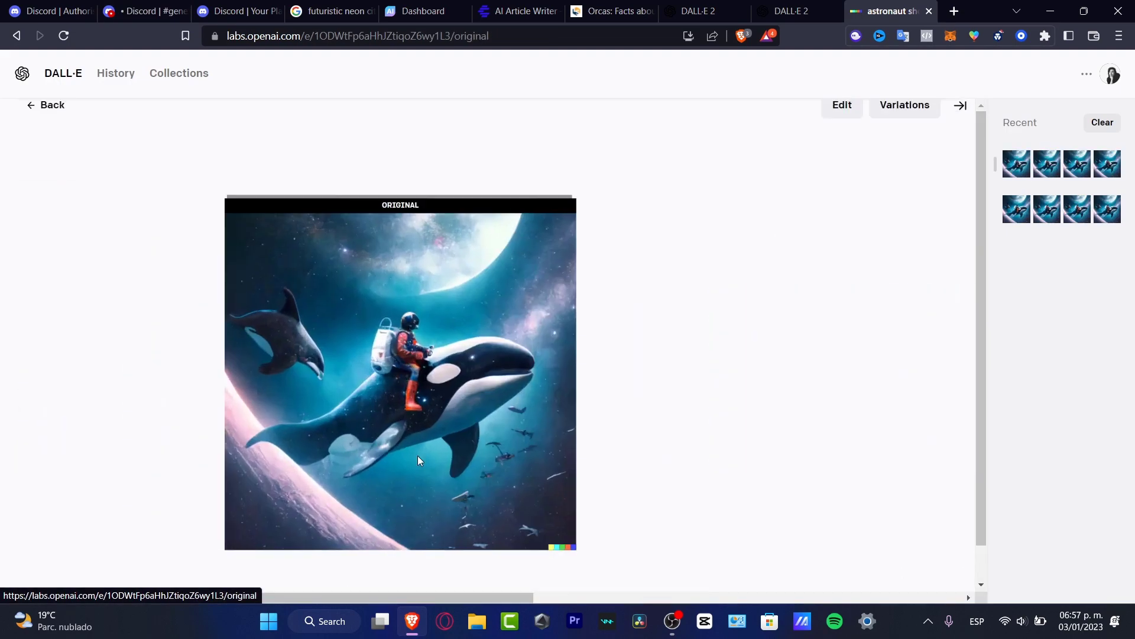
pyautogui.click(959, 373)
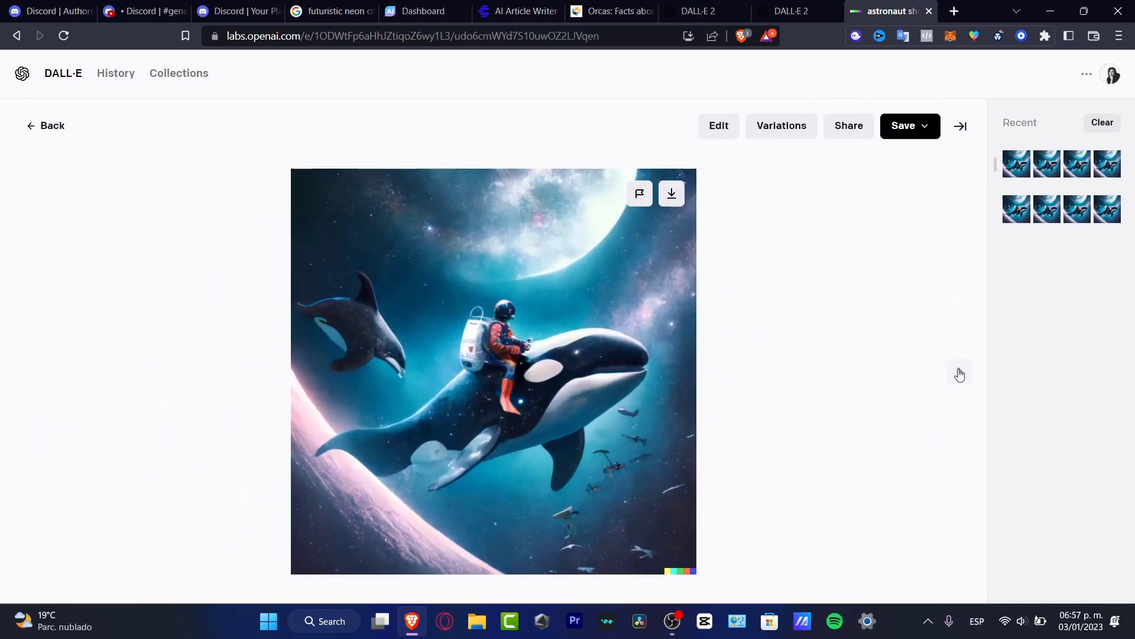
pyautogui.click(959, 374)
pyautogui.click(959, 374)
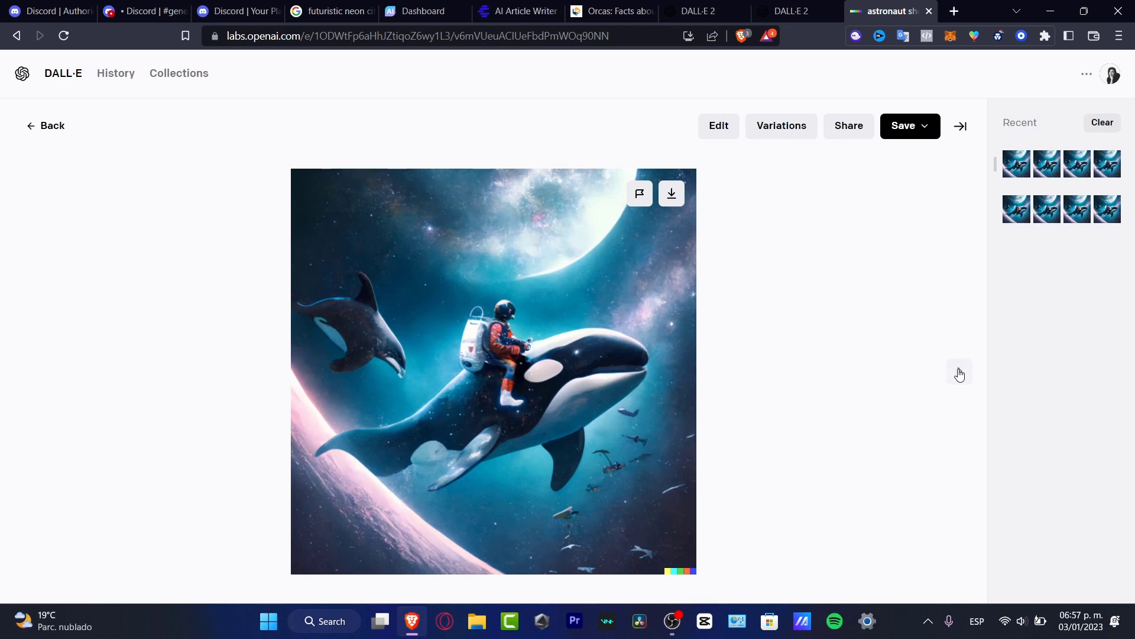
pyautogui.click(959, 374)
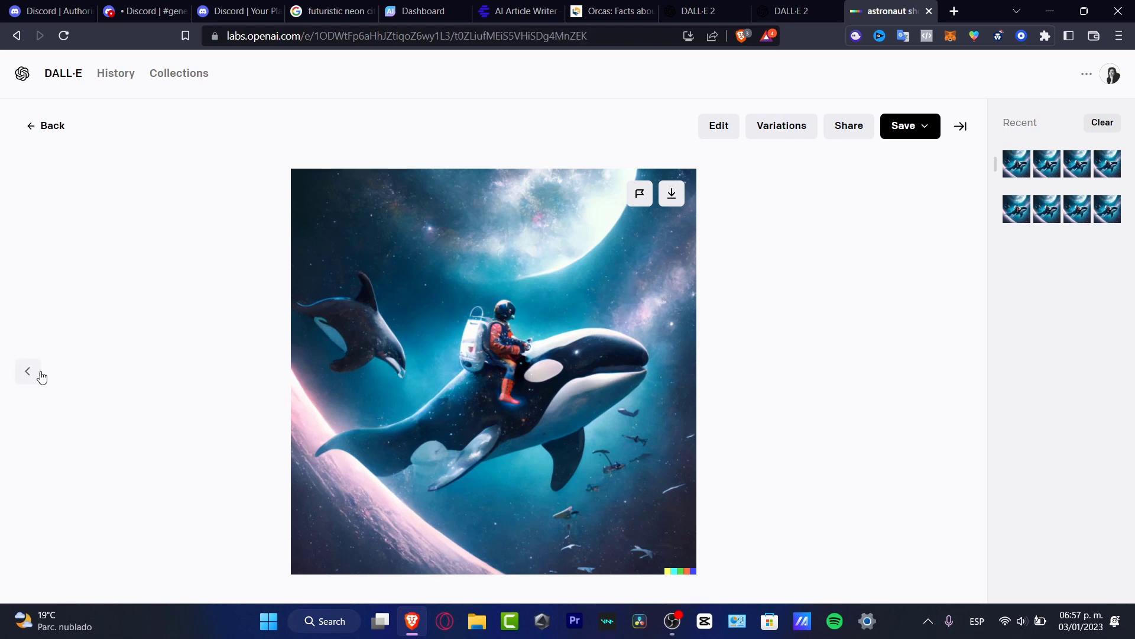
pyautogui.click(28, 372)
pyautogui.click(30, 374)
pyautogui.click(29, 374)
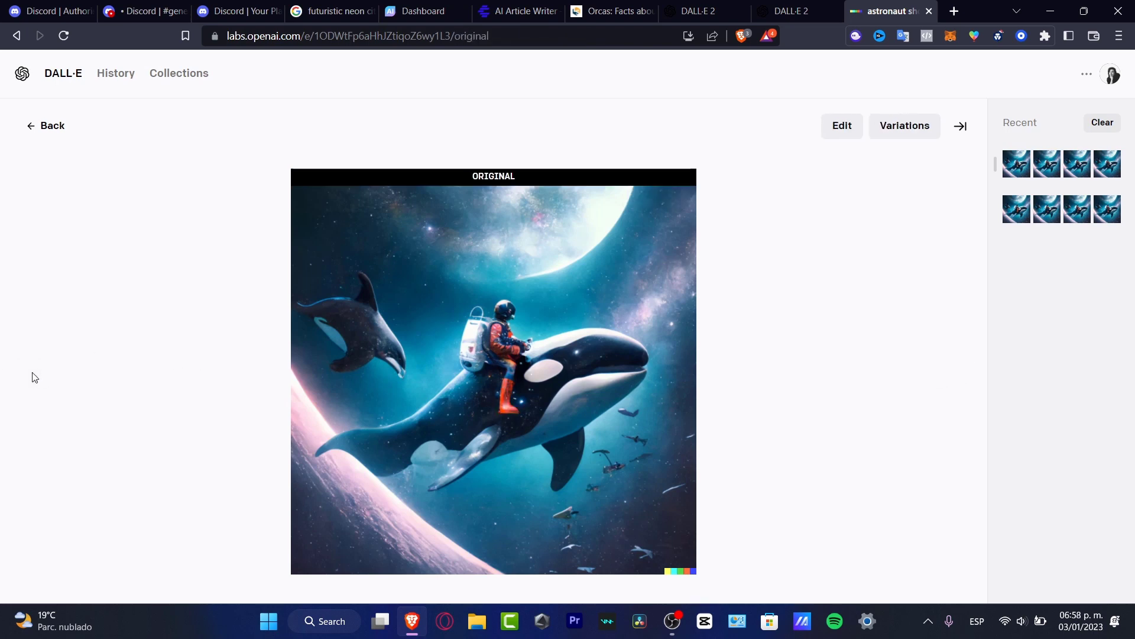
pyautogui.click(958, 376)
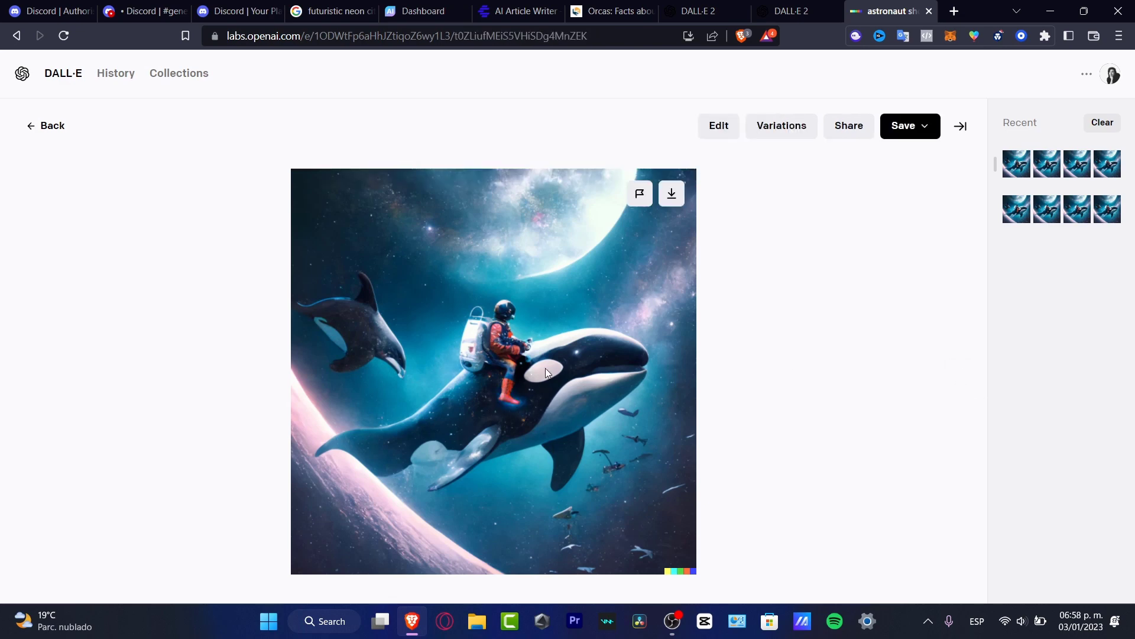
pyautogui.click(674, 200)
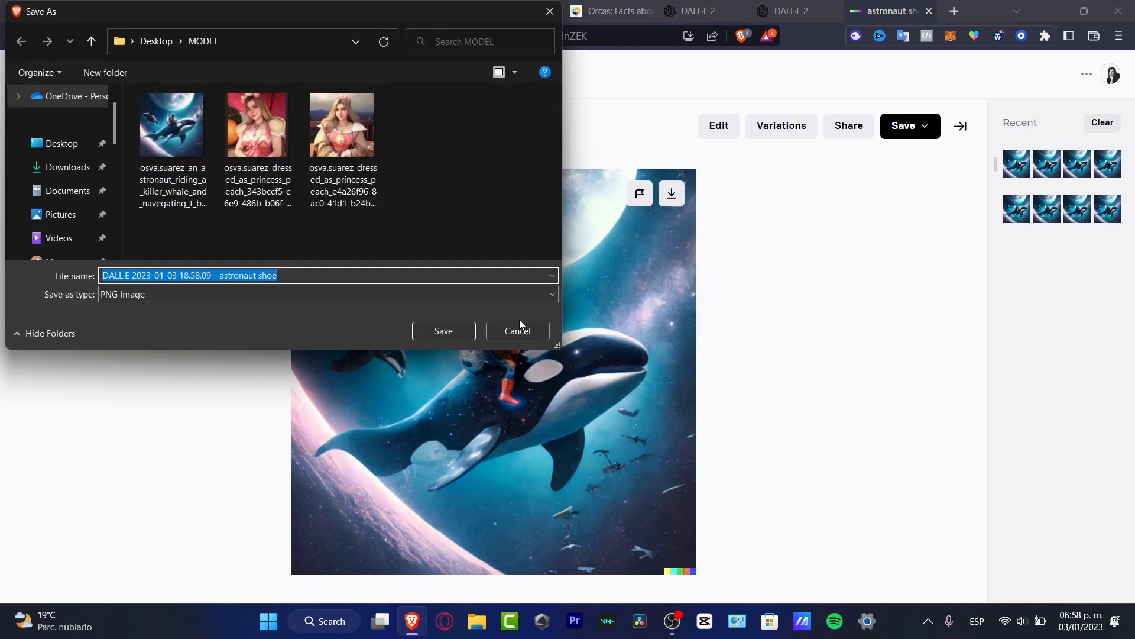
pyautogui.click(450, 330)
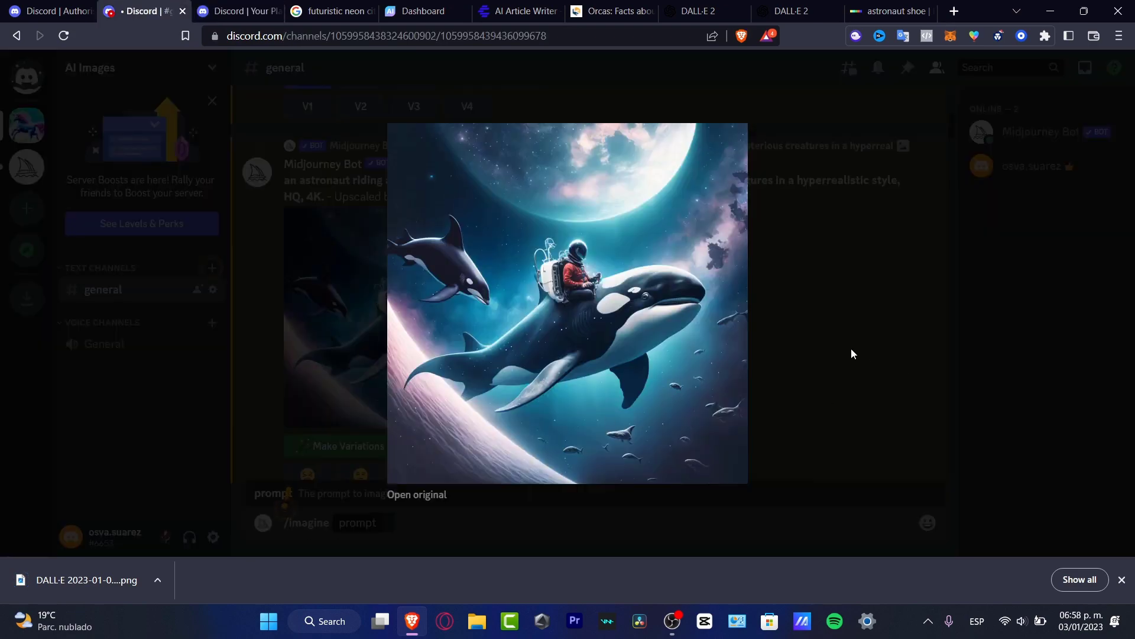
# Clear the pending command and post the downloaded astronaut-shoe PNG in #general.
pyautogui.click(851, 353)
pyautogui.scroll(-10, 846, 349)
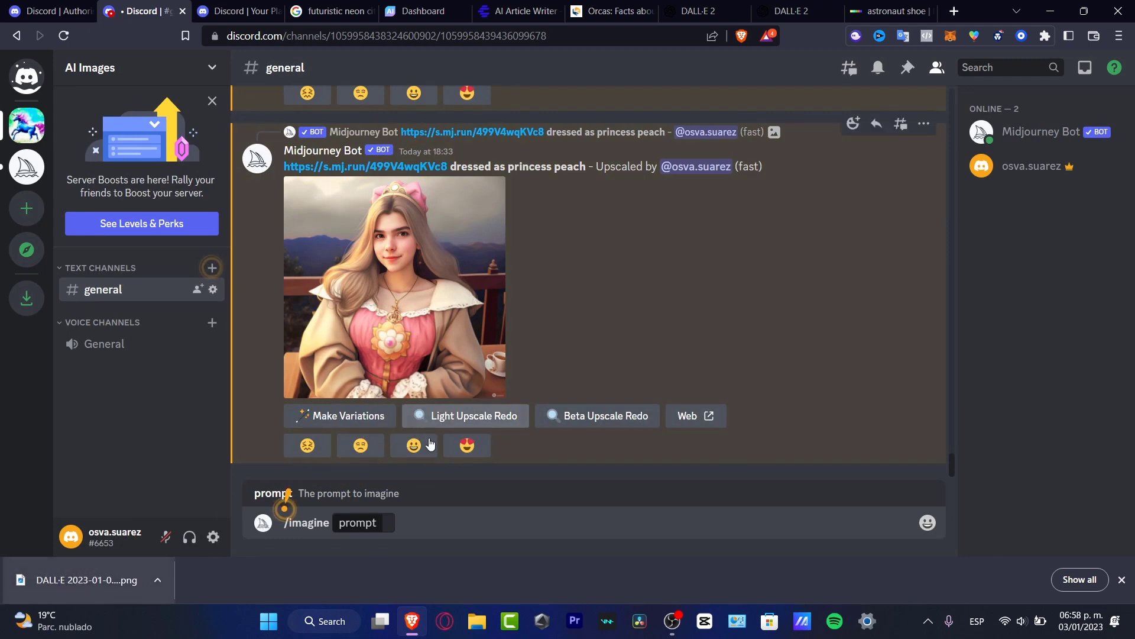
pyautogui.press('BackSpace')
pyautogui.press('BackSpace')
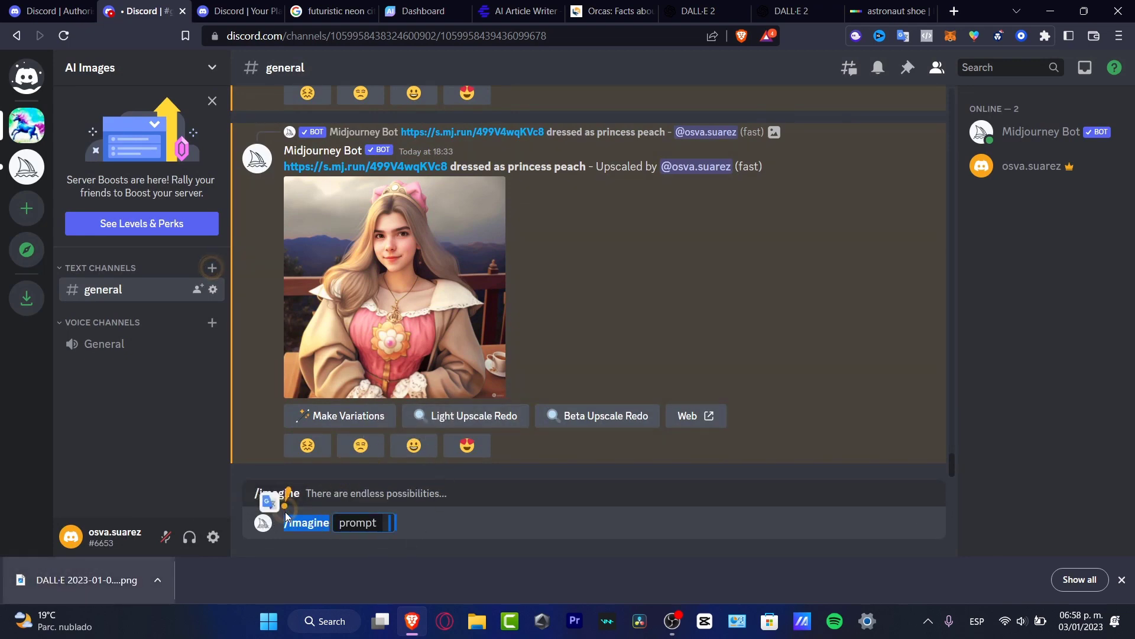
pyautogui.moveTo(38, 573); pyautogui.dragTo(444, 487)
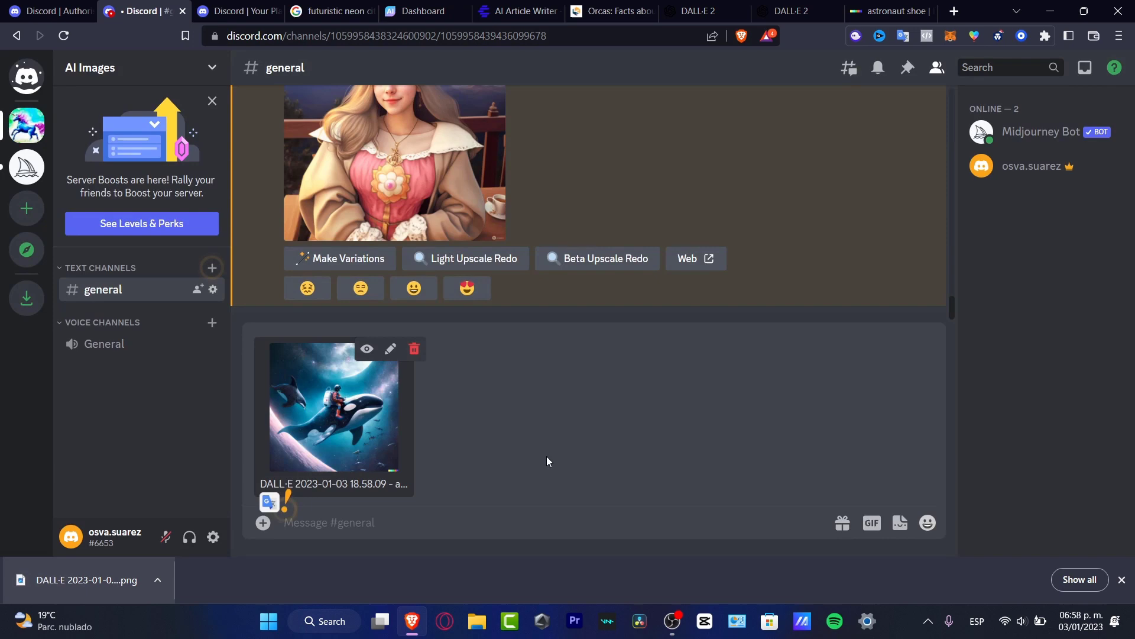
pyautogui.press('Return')
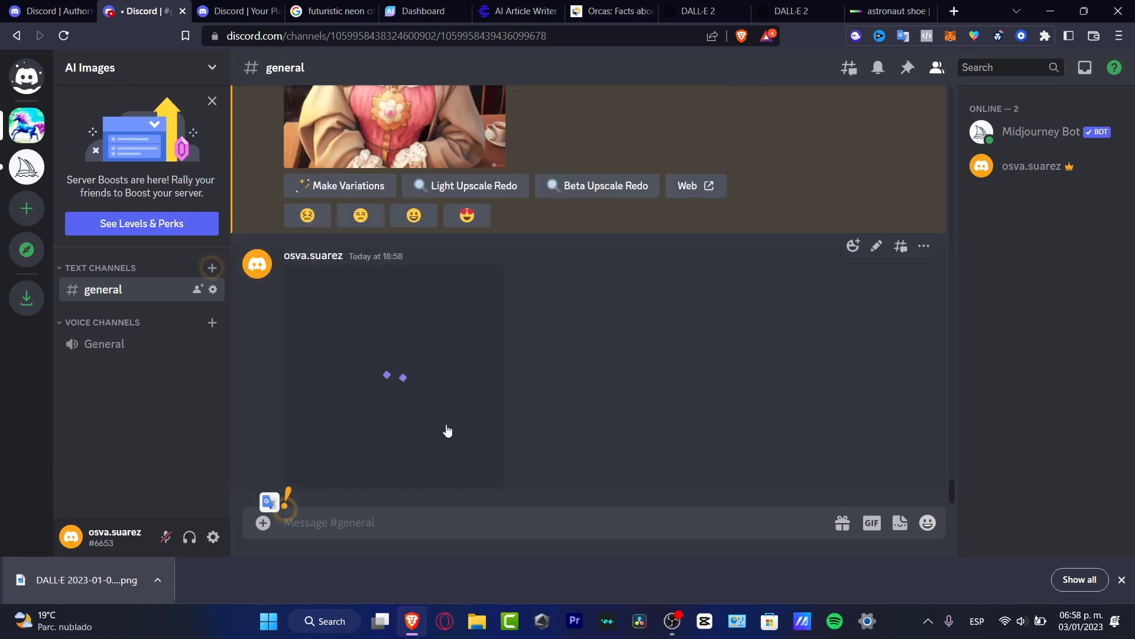
# Copy the posted orca image's address and begin a new /imagine command.
pyautogui.click(408, 374)
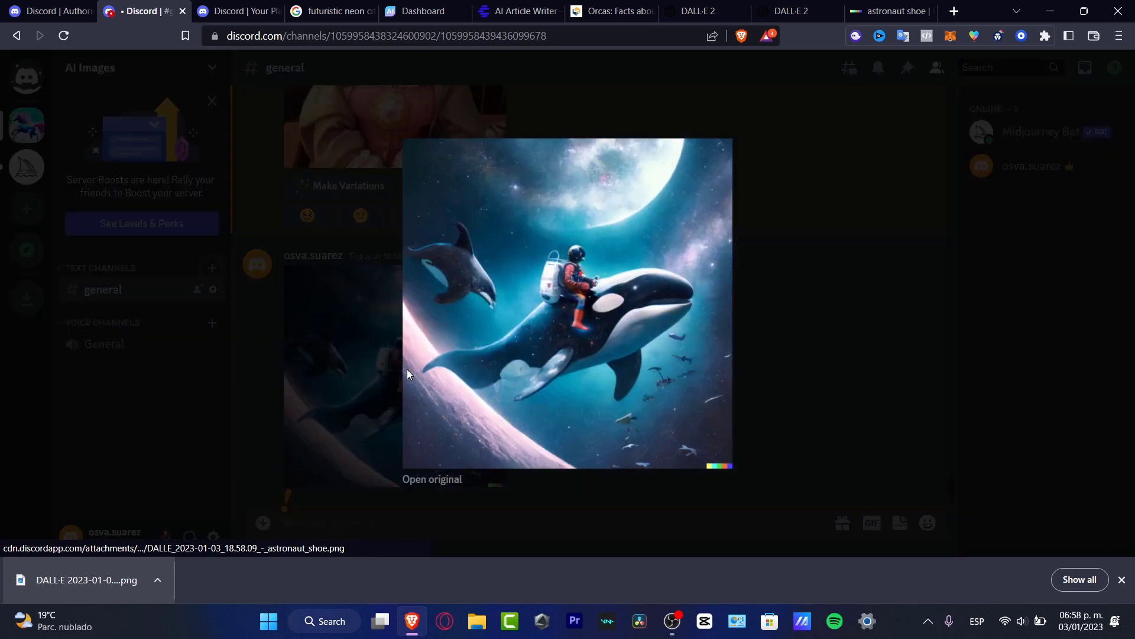
pyautogui.rightClick(589, 335)
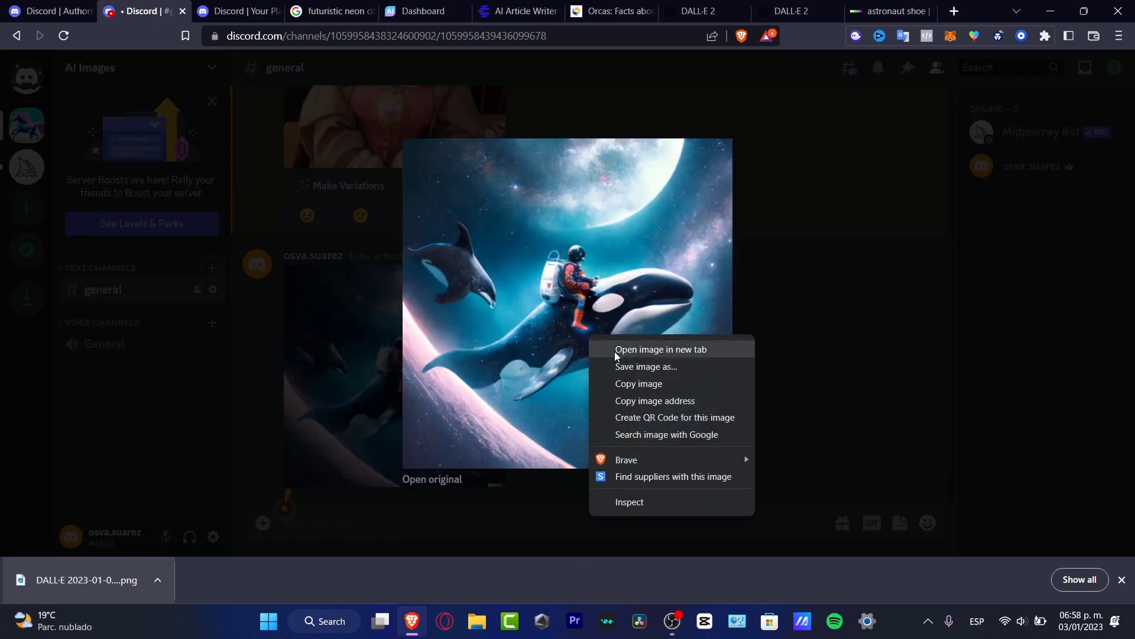
pyautogui.click(660, 397)
pyautogui.click(755, 398)
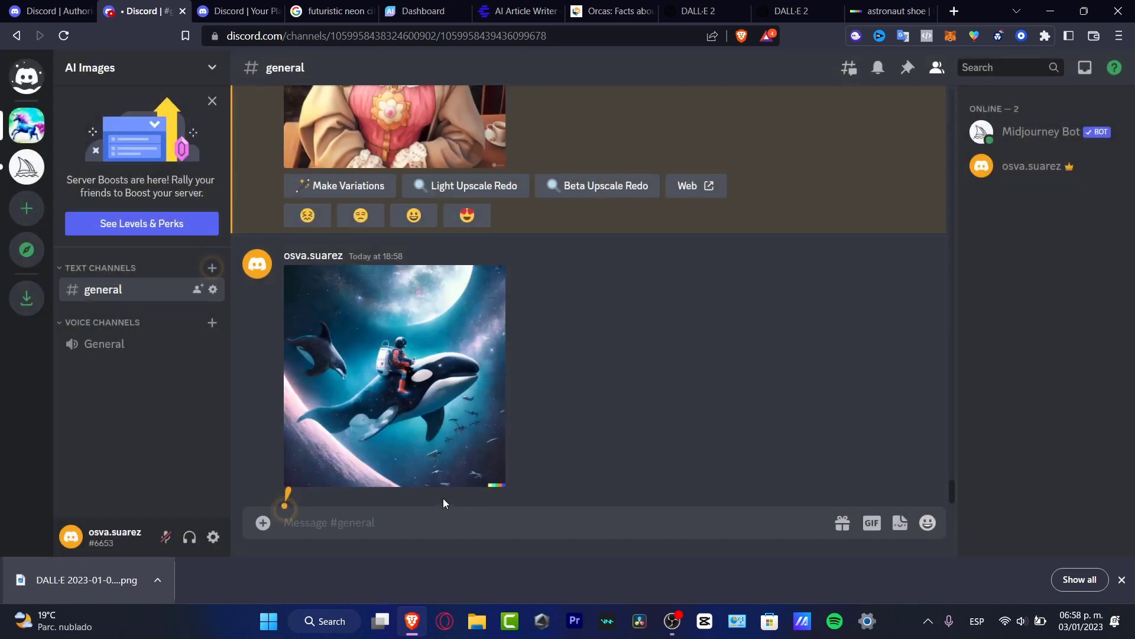
pyautogui.write('/')
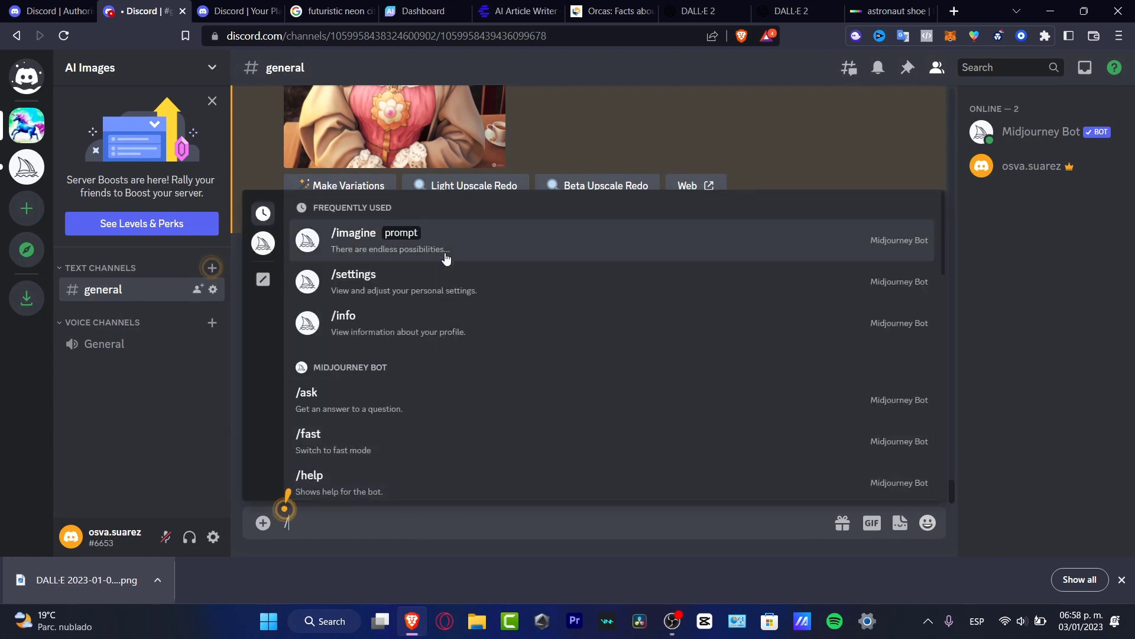
pyautogui.click(446, 258)
# Send an /imagine job made of the pasted image link plus 'make variations'.
pyautogui.hotkey('ctrl', 'v')
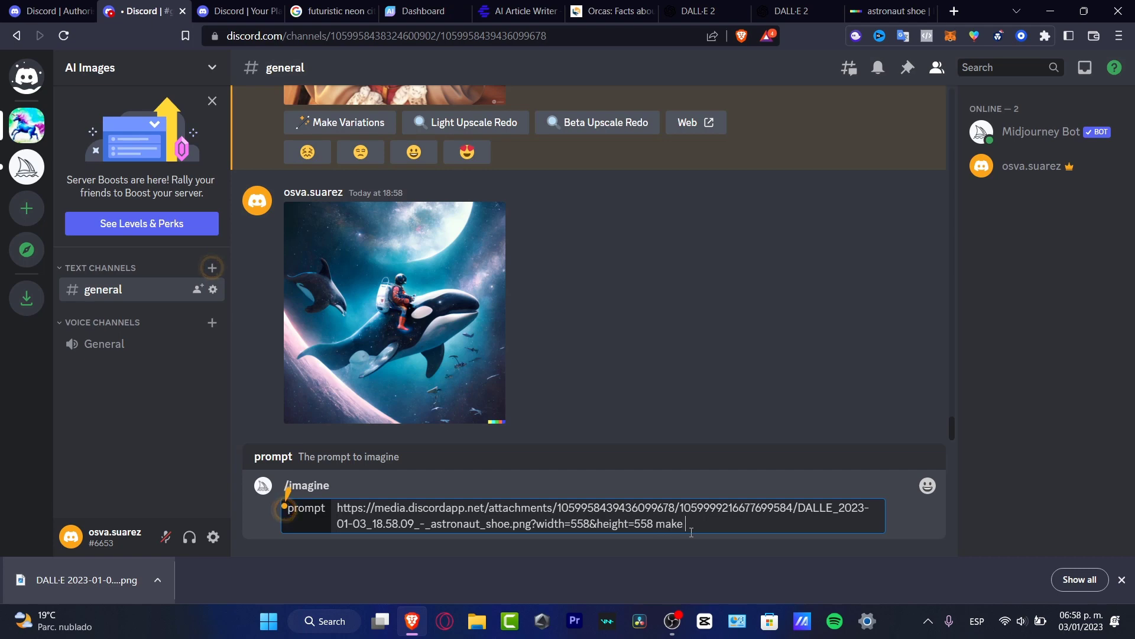
pyautogui.write('make v')
pyautogui.press('Return')
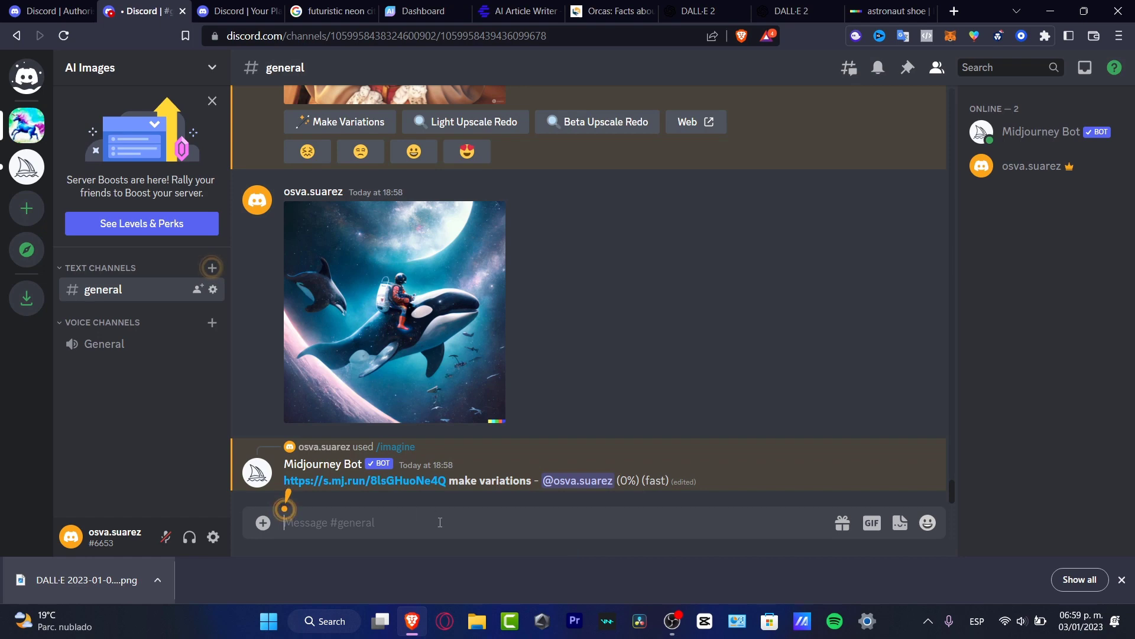
pyautogui.write('/setting')
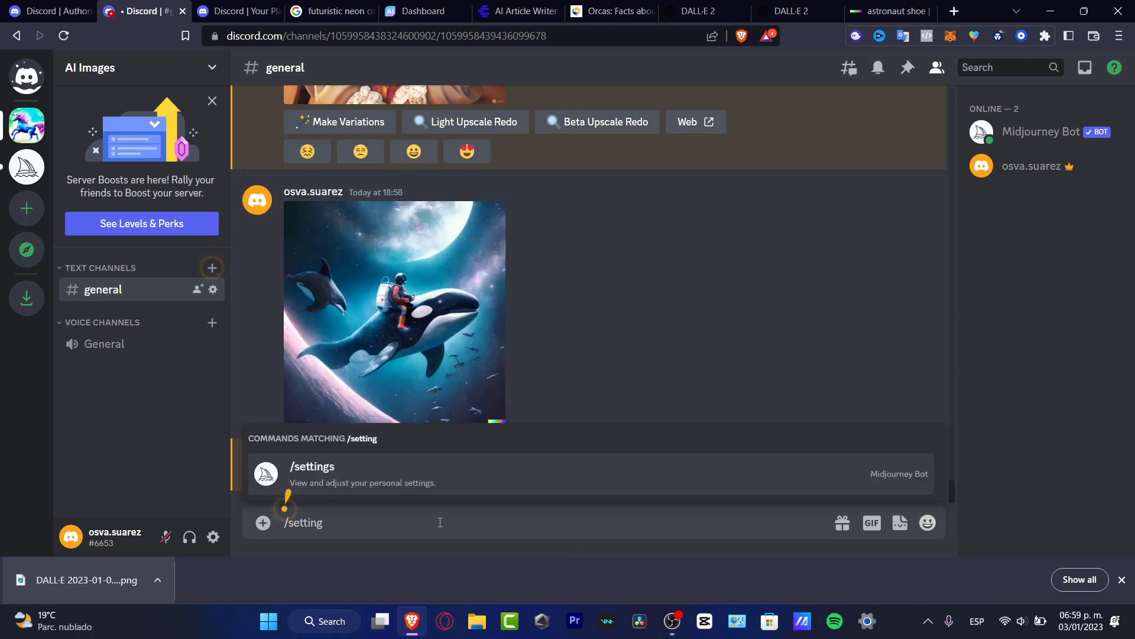
# Send /settings to show Midjourney's panel: MJ version 4, Base quality, Regular upscale, Fast mode.
pyautogui.click(408, 487)
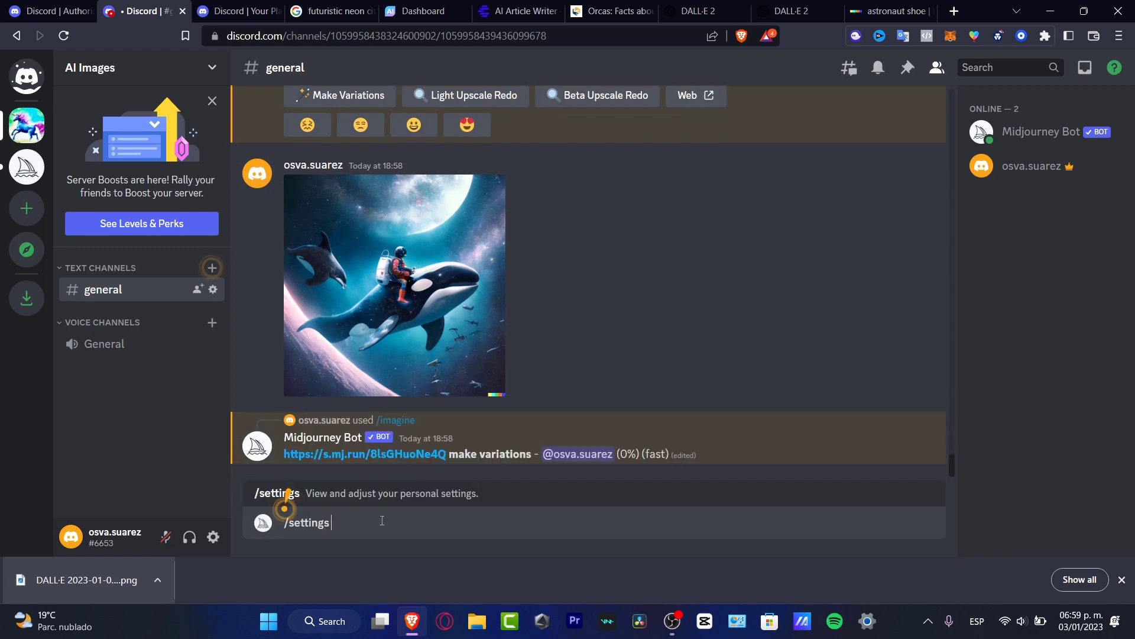
pyautogui.press('Return')
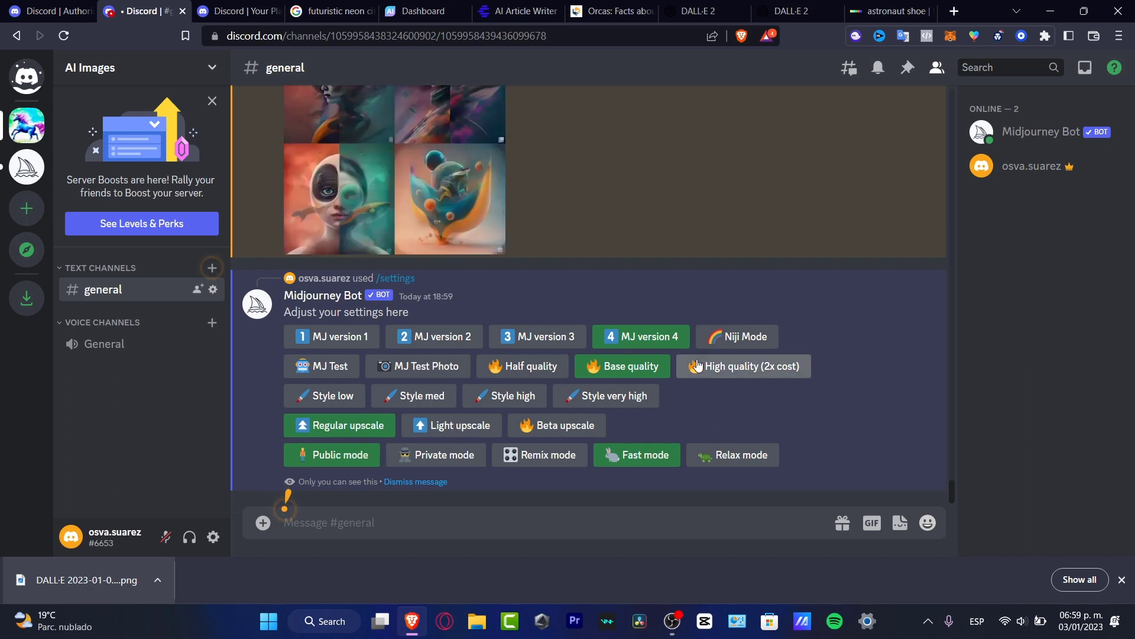
pyautogui.scroll(3, 698, 365)
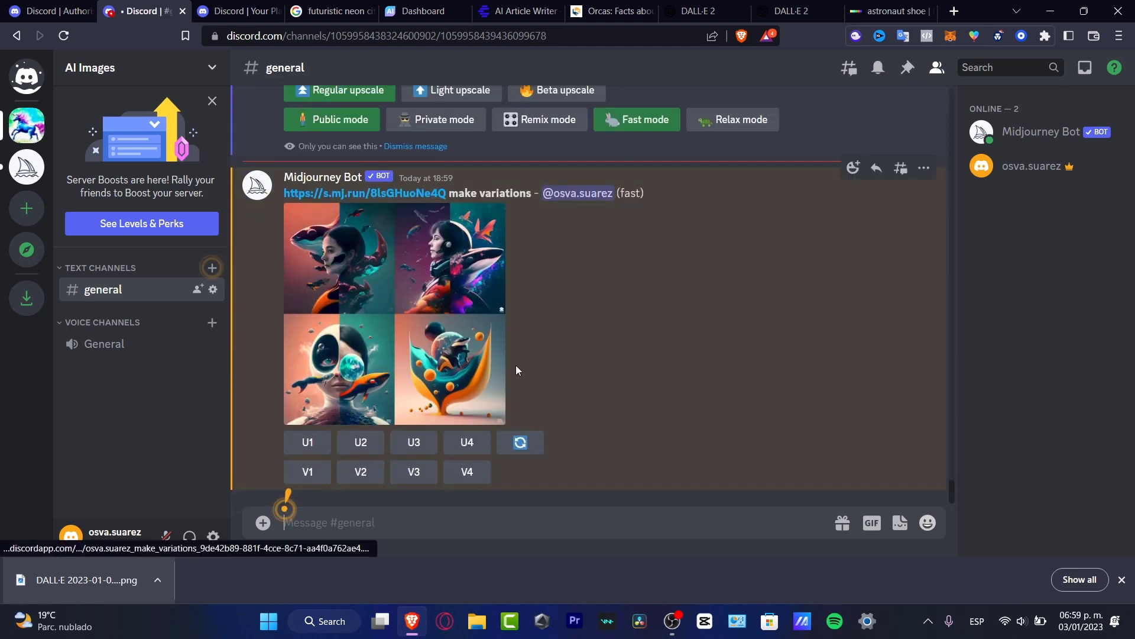
pyautogui.click(428, 361)
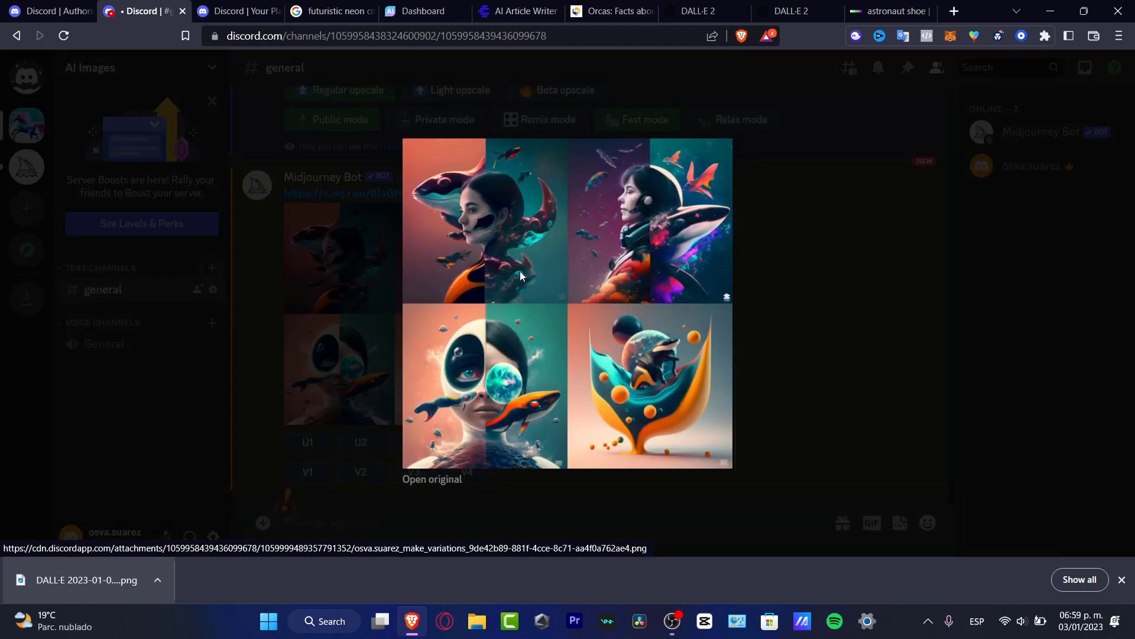
pyautogui.click(748, 314)
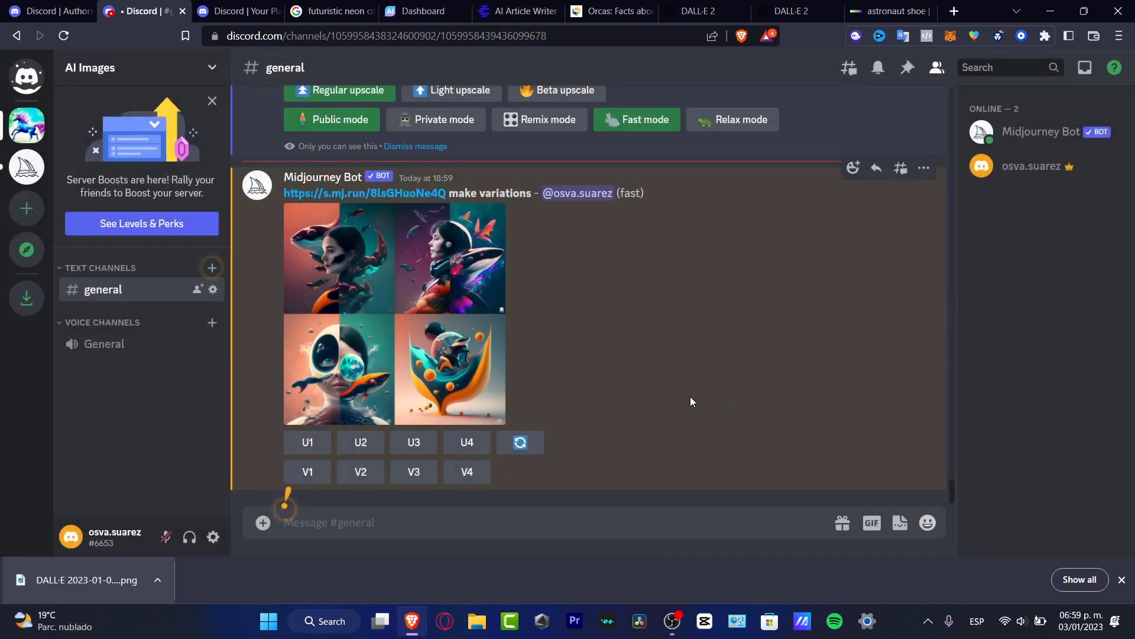
pyautogui.scroll(4, 690, 396)
pyautogui.scroll(7, 690, 396)
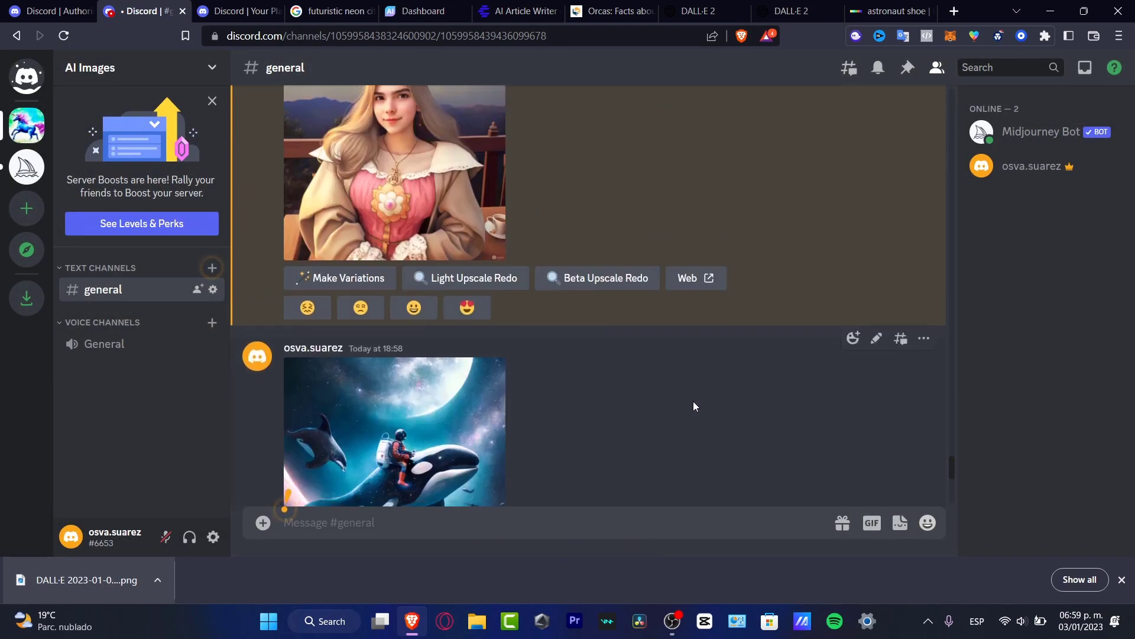
# Begin a fresh /imagine command with the astronaut_shoe.png link pasted into its prompt.
pyautogui.scroll(-4, 693, 401)
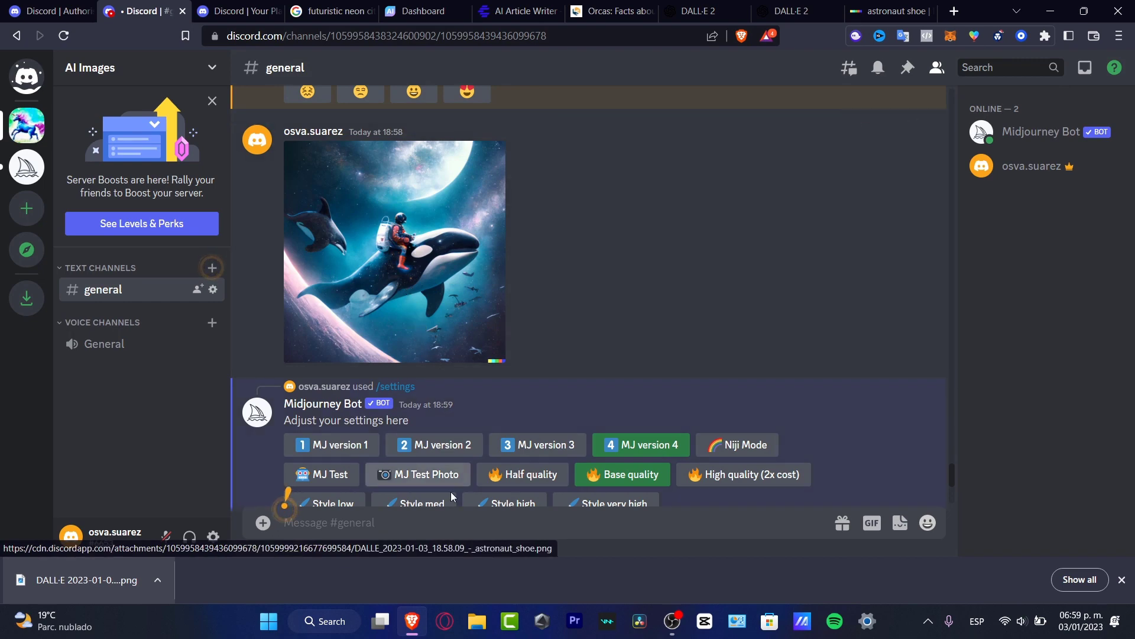
pyautogui.write('/')
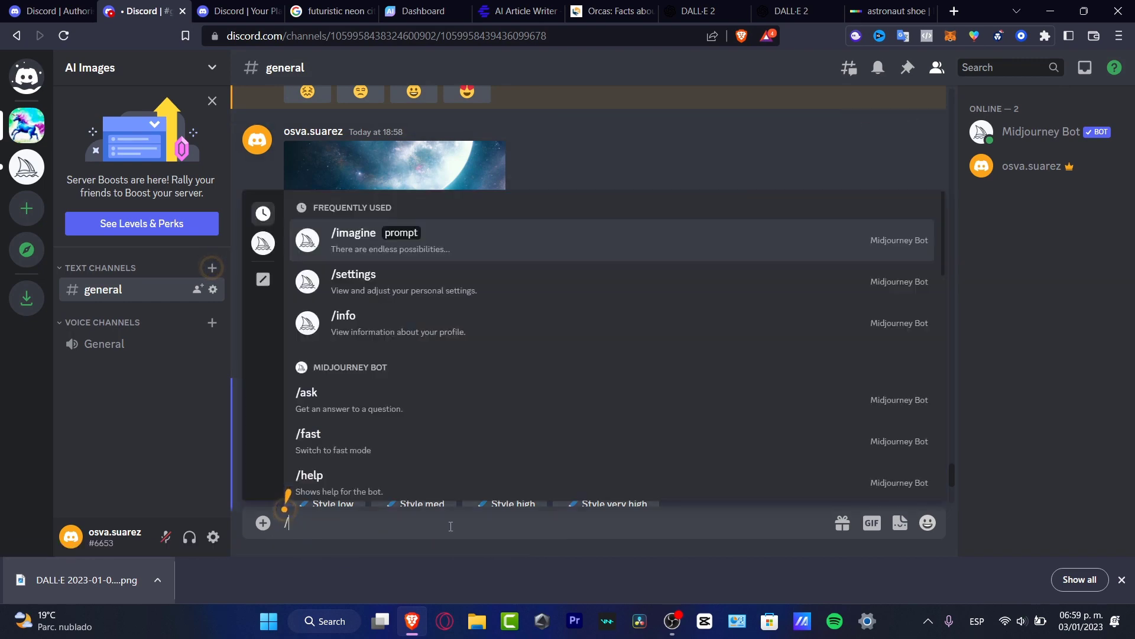
pyautogui.click(517, 234)
pyautogui.hotkey('ctrl', 'v')
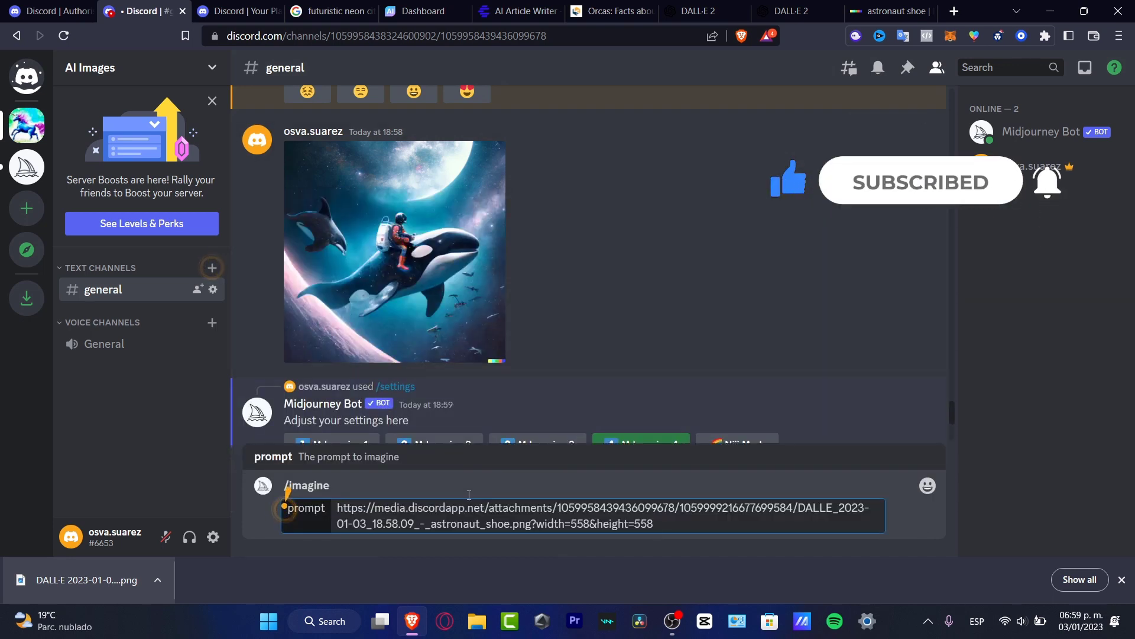